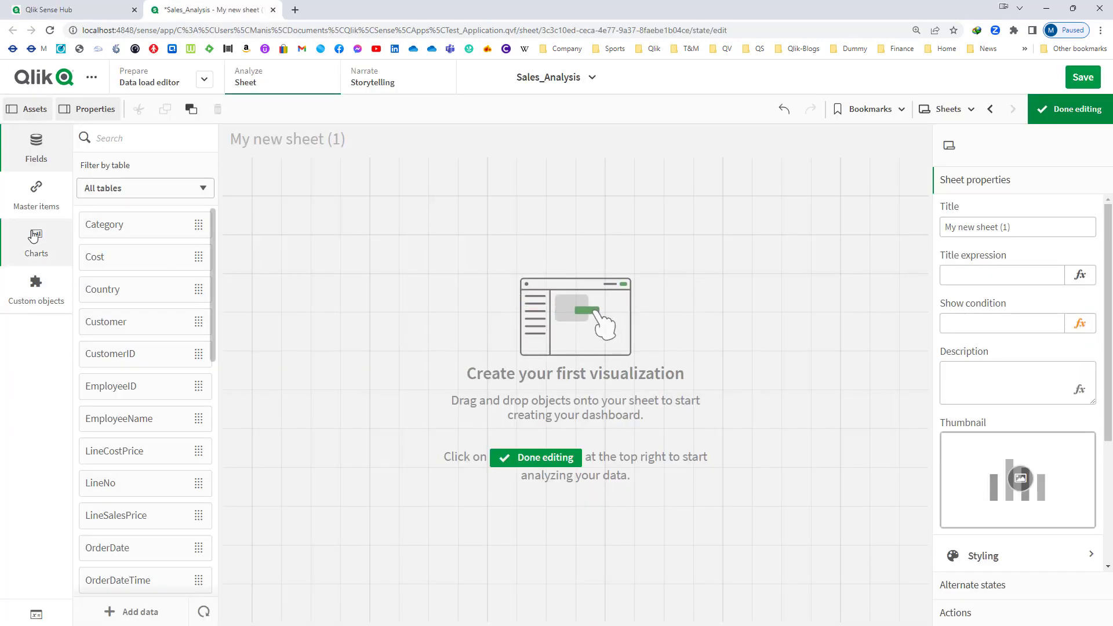
- Place a table chart on the empty sheet
{"action": "left_click", "coordinate": [36, 244]}
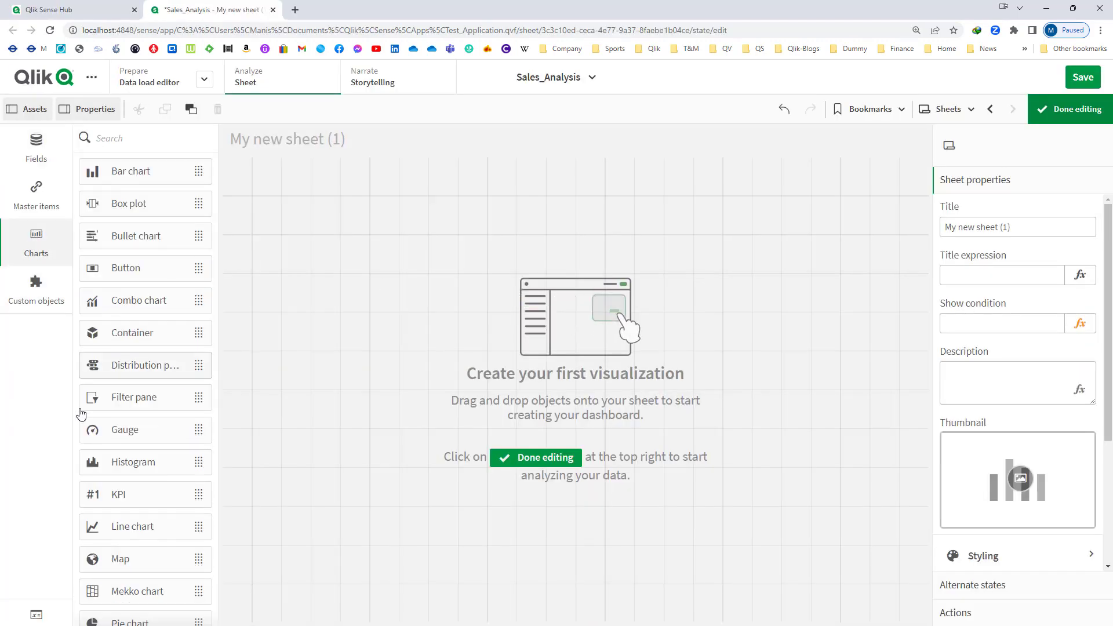
{"action": "scroll", "coordinate": [93, 440], "scroll_direction": "down", "scroll_amount": 3}
{"action": "left_click_drag", "start_coordinate": [131, 507], "coordinate": [320, 286]}
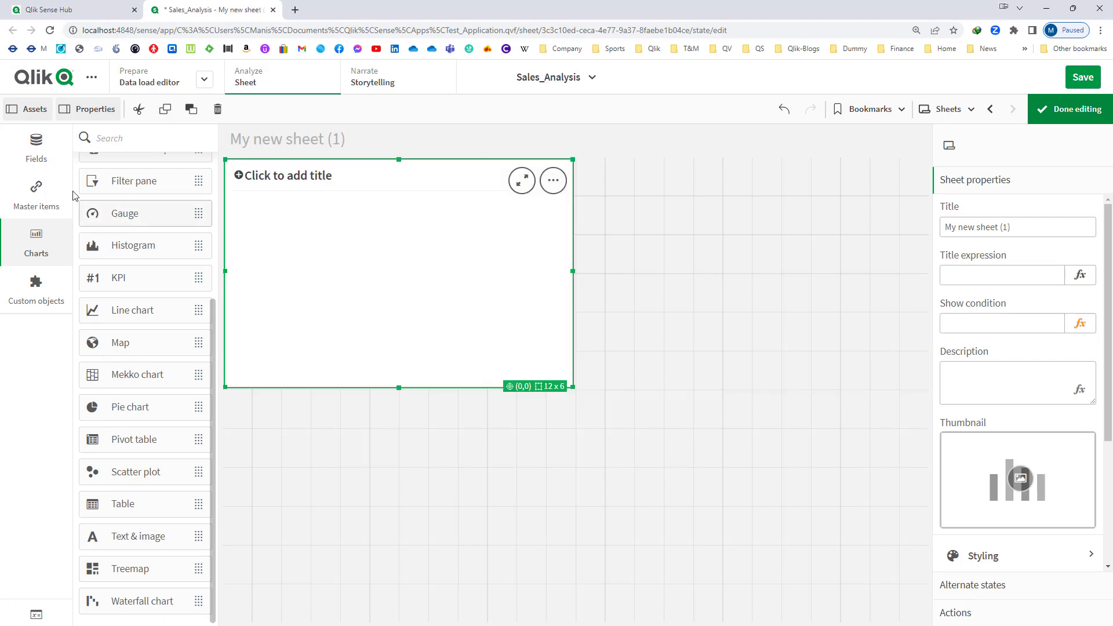
- Add the Country field to the table as its dimension
{"action": "left_click", "coordinate": [33, 171]}
{"action": "left_click_drag", "start_coordinate": [112, 291], "coordinate": [328, 266]}
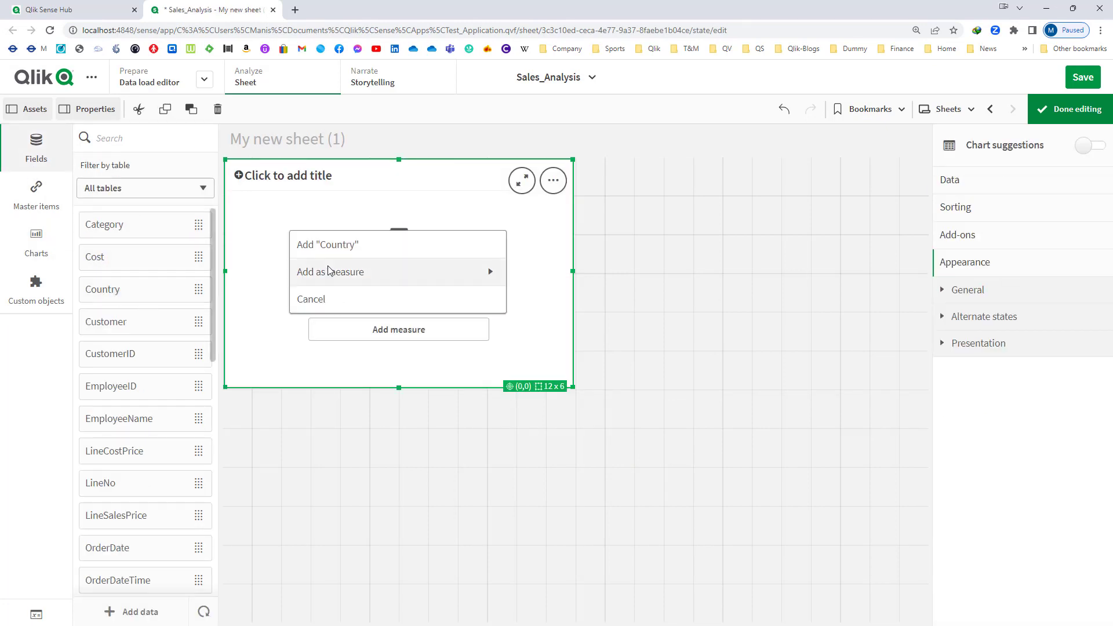
{"action": "left_click", "coordinate": [333, 260]}
- Add a measure column to the table that aggregates the Sales field as Sum(Sales)
{"action": "left_click", "coordinate": [959, 264]}
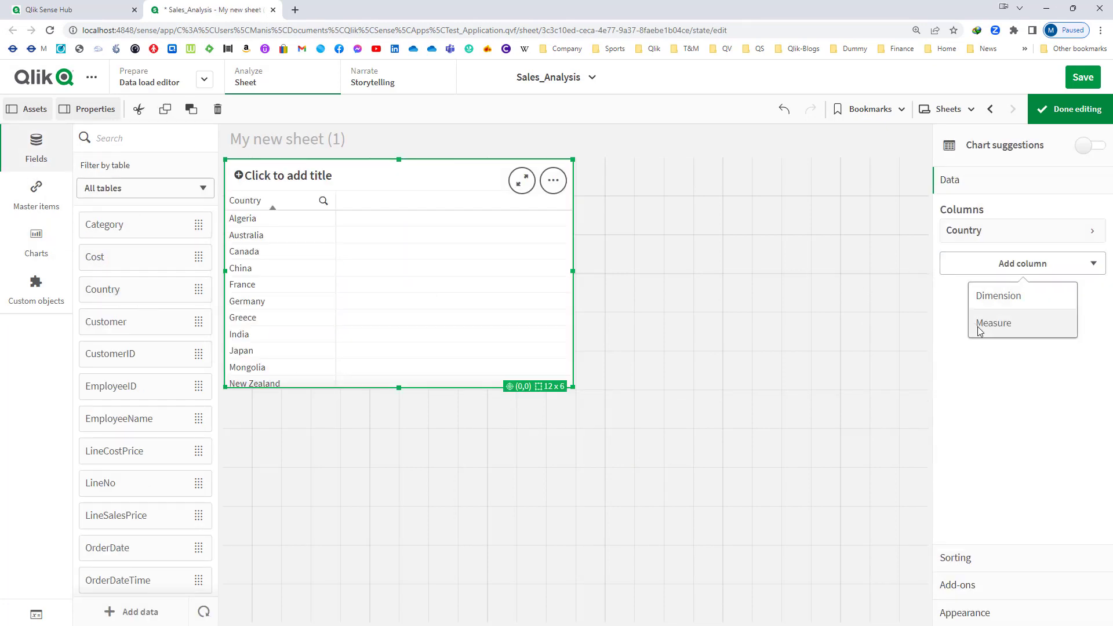
{"action": "left_click", "coordinate": [978, 326]}
{"action": "type", "text": "Sa"}
{"action": "left_click", "coordinate": [965, 377]}
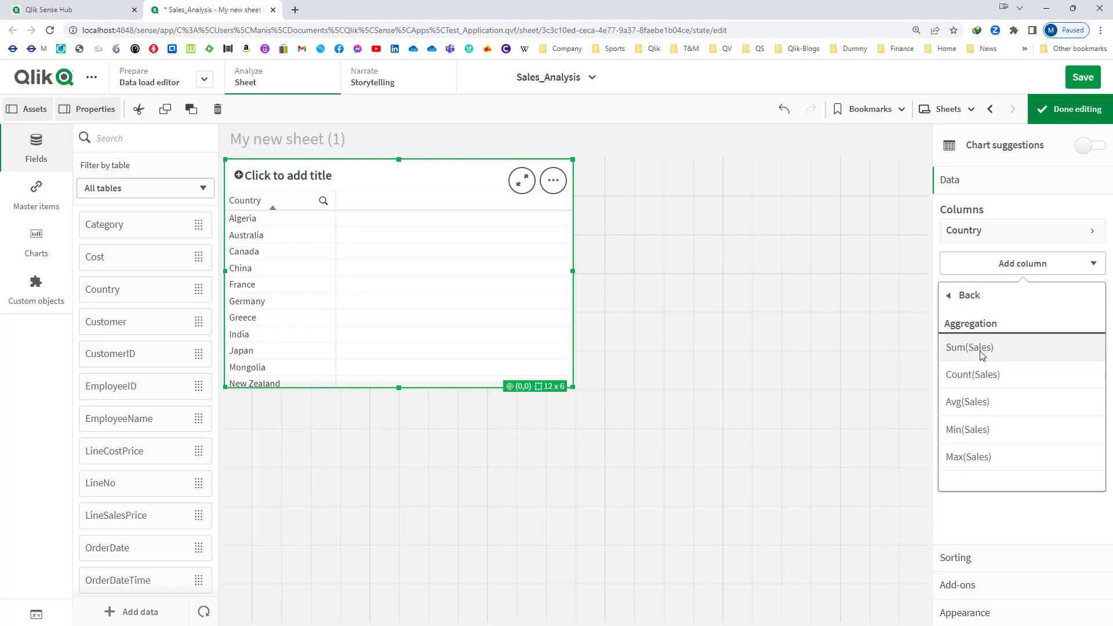
{"action": "left_click", "coordinate": [981, 350]}
- Label the Sum(Sales) column Sales and format it as a number with the simple 1,000 pattern
{"action": "left_click", "coordinate": [1012, 278]}
{"action": "scroll", "coordinate": [1021, 348], "scroll_direction": "down", "scroll_amount": 2}
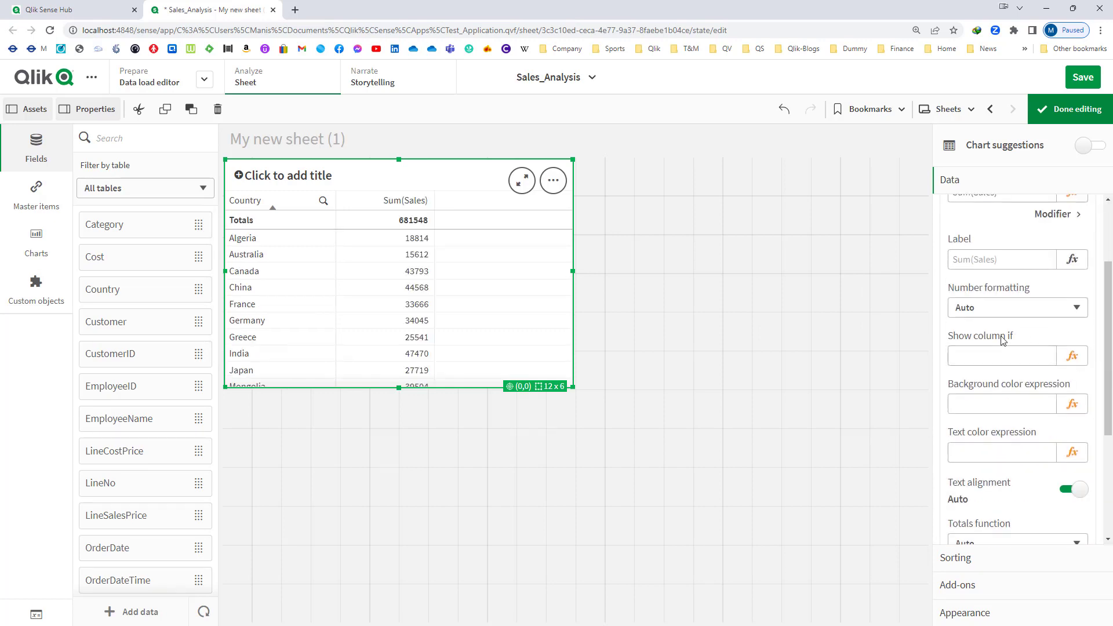
{"action": "left_click", "coordinate": [993, 262]}
{"action": "type", "text": "Sales"}
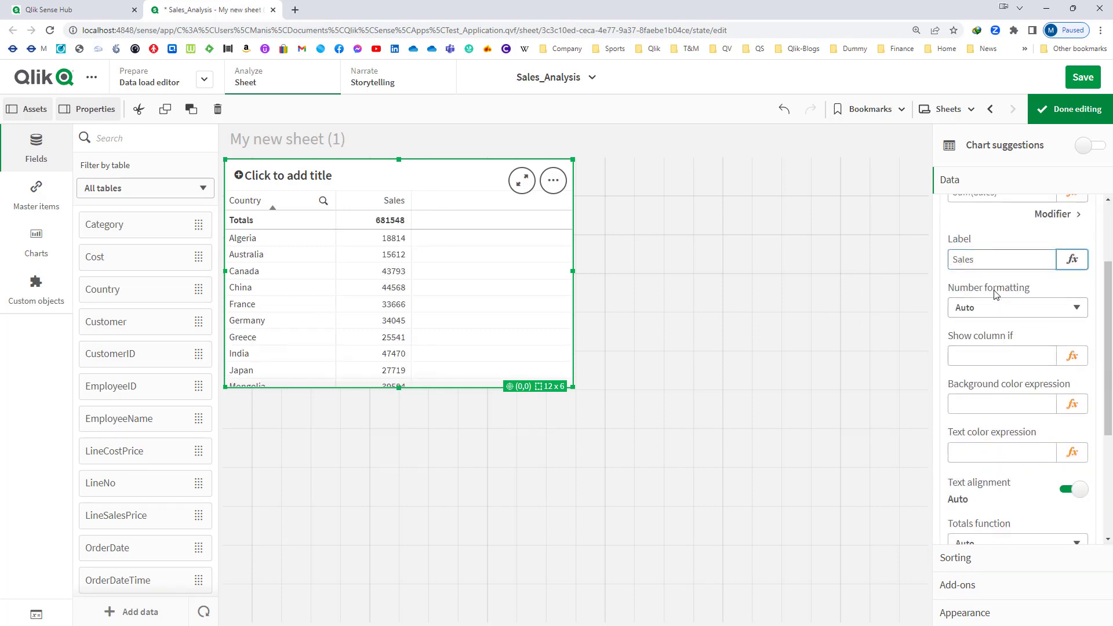
{"action": "left_click", "coordinate": [991, 308]}
{"action": "left_click", "coordinate": [991, 338]}
{"action": "left_click", "coordinate": [989, 382]}
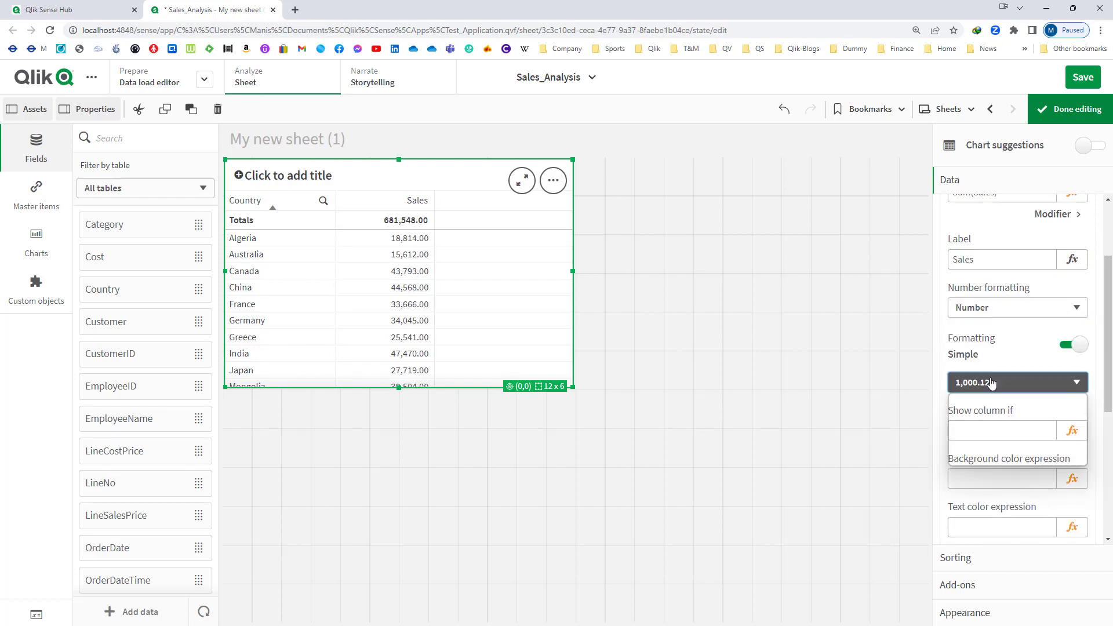
{"action": "left_click", "coordinate": [987, 397]}
{"action": "scroll", "coordinate": [998, 272], "scroll_direction": "up", "scroll_amount": 2}
{"action": "left_click", "coordinate": [999, 263]}
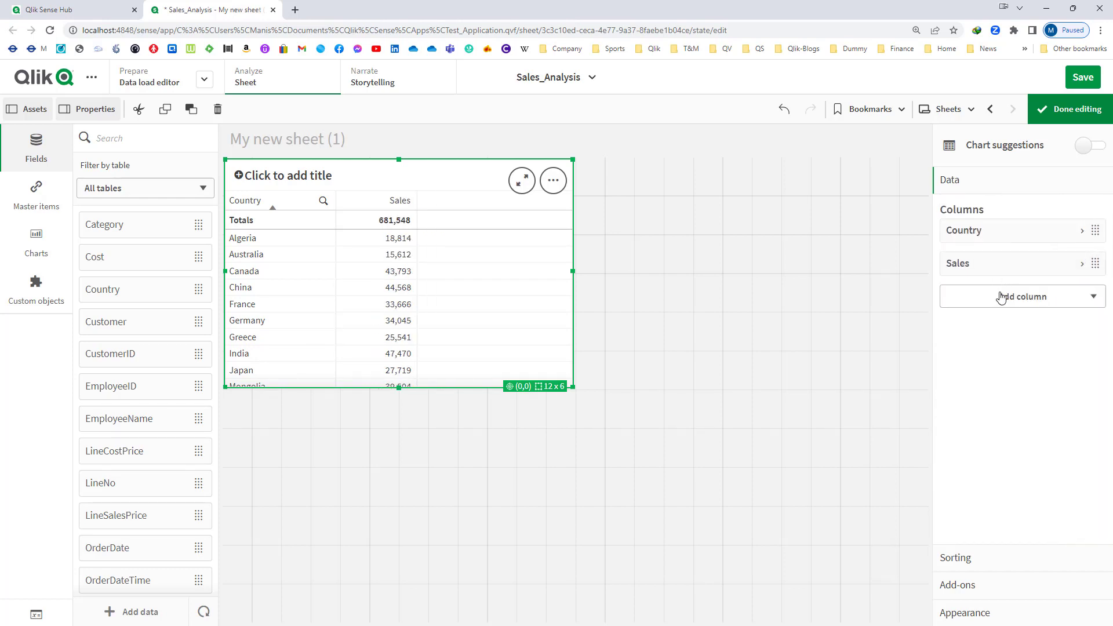
- Add a second measure column to the table with the aggregation Sum(Profit)
{"action": "left_click", "coordinate": [1003, 296]}
{"action": "left_click", "coordinate": [1007, 357]}
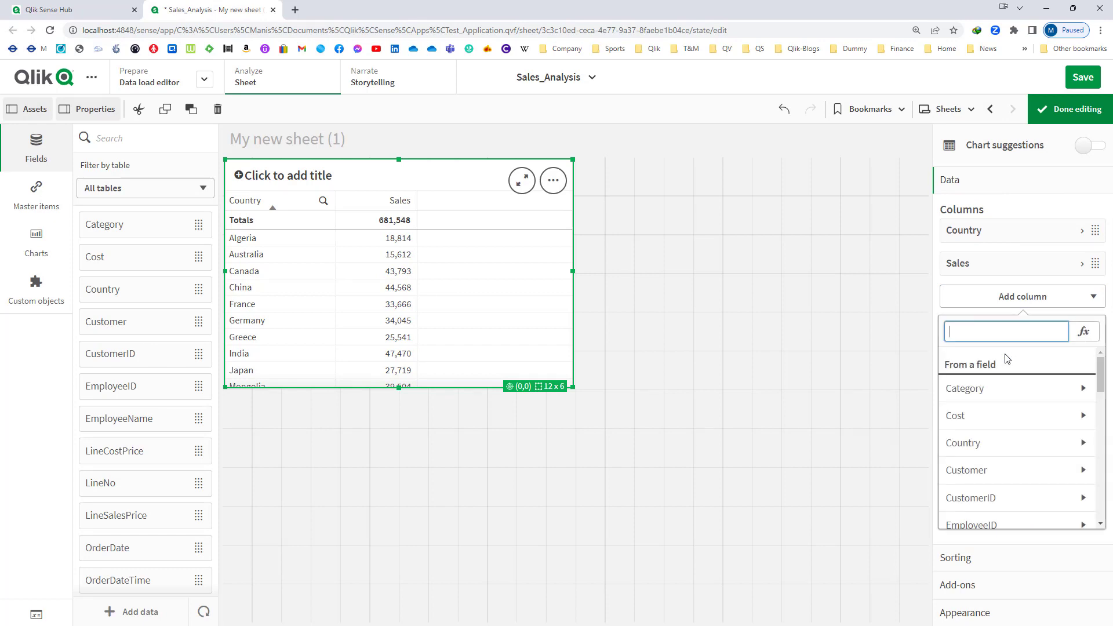
{"action": "type", "text": "Profit"}
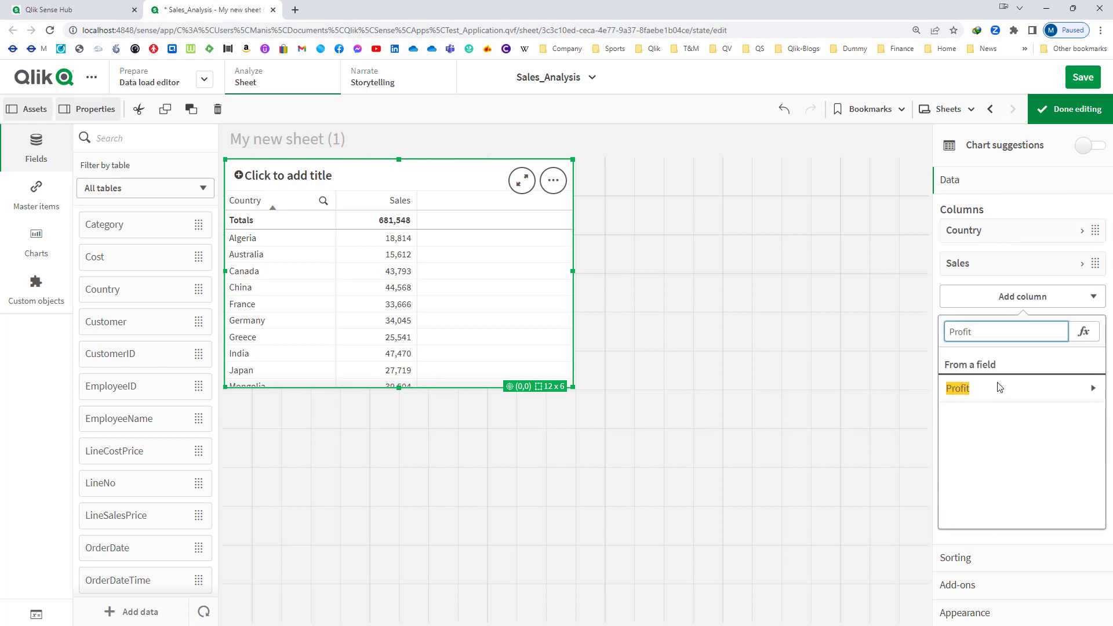
{"action": "left_click", "coordinate": [1000, 388]}
{"action": "left_click", "coordinate": [970, 381]}
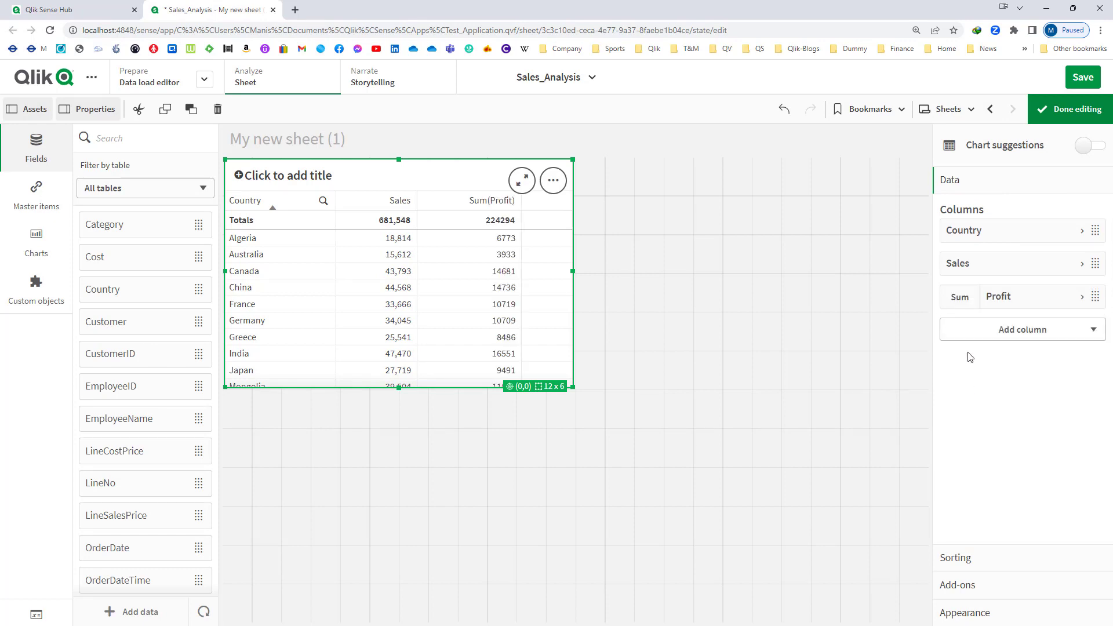
- Label the Sum(Profit) column Profit and format it as a number with the simple 1,000 pattern
{"action": "left_click", "coordinate": [999, 297]}
{"action": "left_click", "coordinate": [984, 403]}
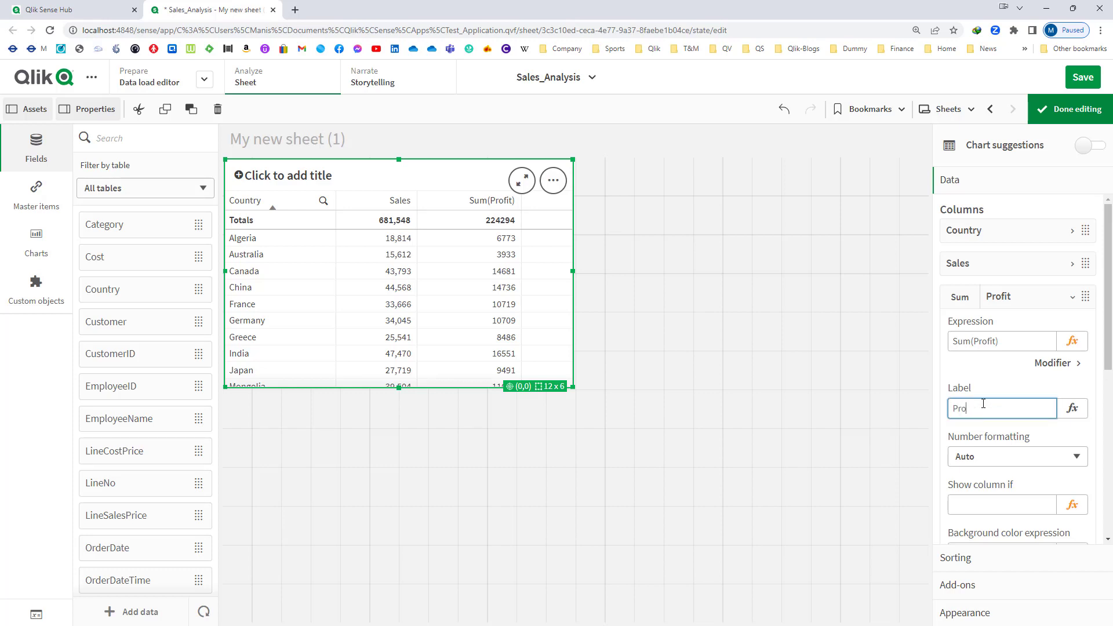
{"action": "type", "text": "Profit"}
{"action": "left_click", "coordinate": [1018, 456]}
{"action": "left_click", "coordinate": [974, 479]}
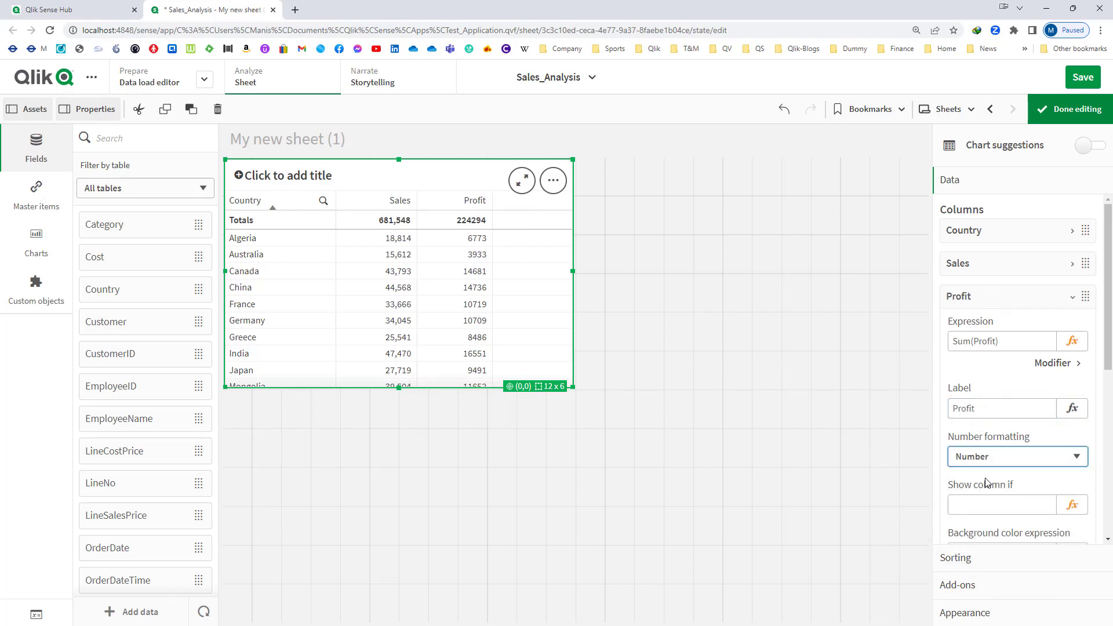
{"action": "scroll", "coordinate": [975, 445], "scroll_direction": "down", "scroll_amount": 3}
{"action": "left_click", "coordinate": [986, 357]}
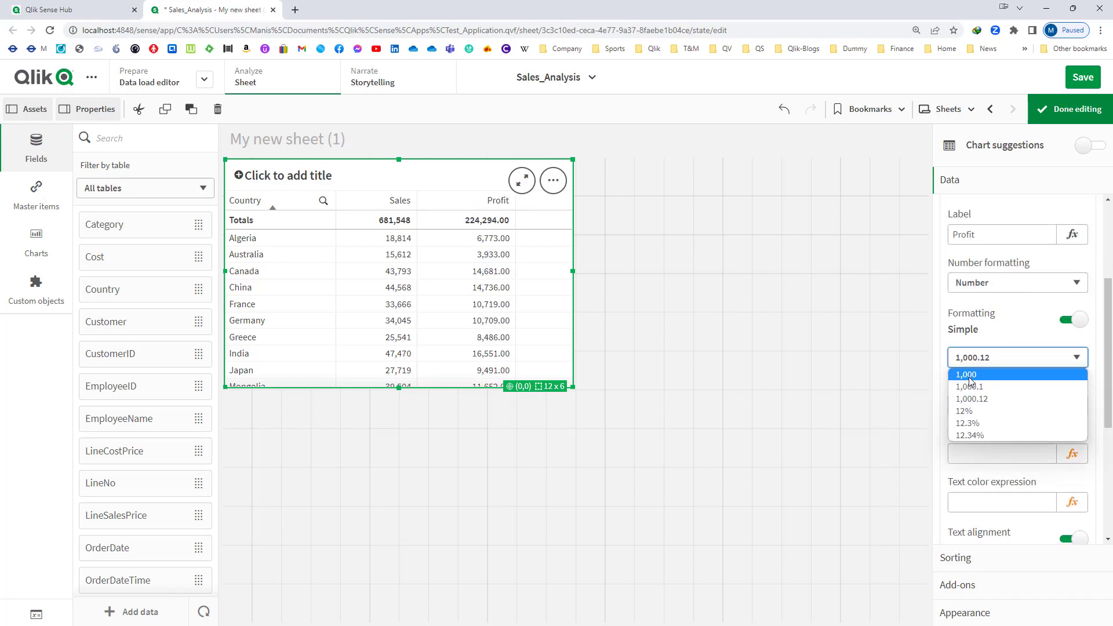
{"action": "left_click", "coordinate": [974, 373]}
- Heighten the table to 12 x 9 grid cells, finish editing and clear all active selections
{"action": "left_click_drag", "start_coordinate": [573, 388], "coordinate": [587, 511]}
{"action": "left_click", "coordinate": [1070, 116]}
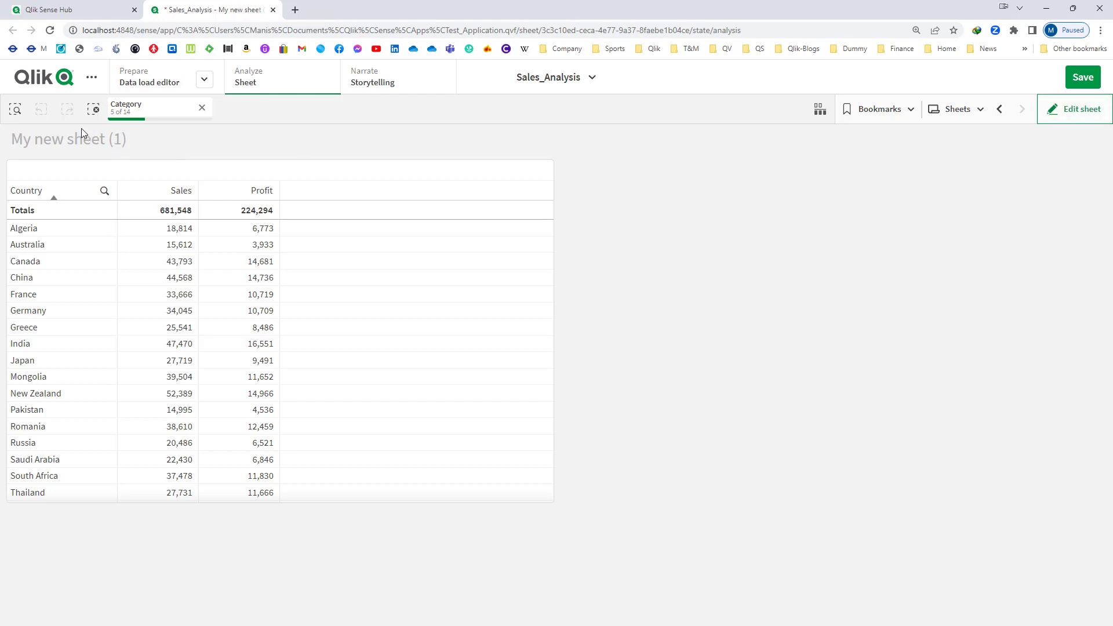
{"action": "left_click", "coordinate": [92, 114]}
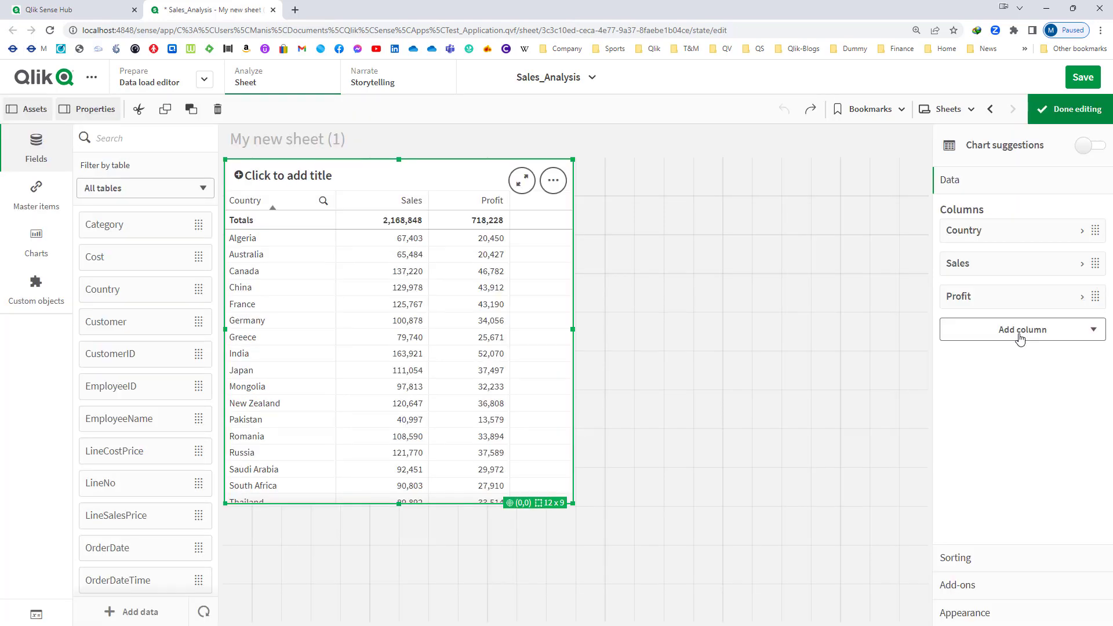
- Add a calculated dimension column to the table with the expression Dimensionality()
{"action": "left_click", "coordinate": [1020, 339]}
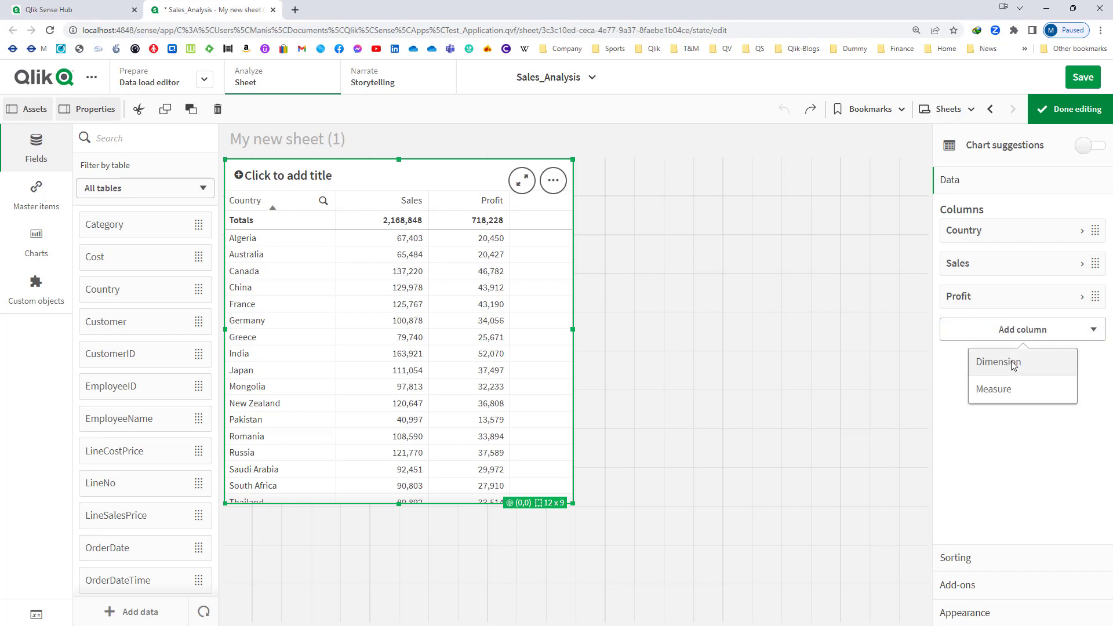
{"action": "left_click", "coordinate": [1014, 367]}
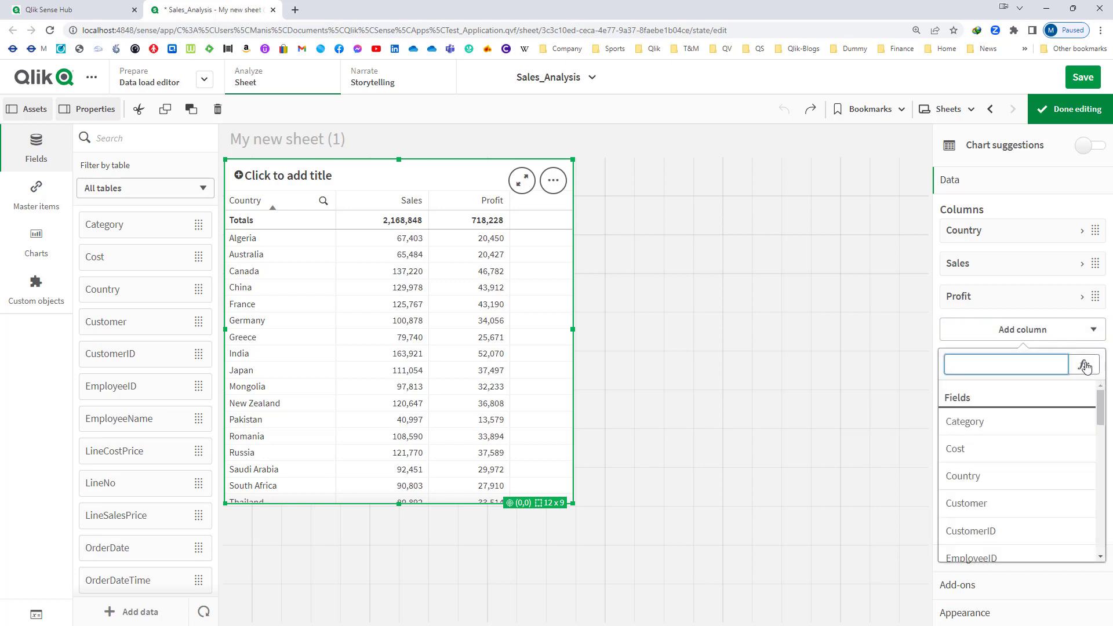
{"action": "left_click", "coordinate": [1083, 364]}
{"action": "type", "text": "Dime"}
{"action": "key", "text": "Return"}
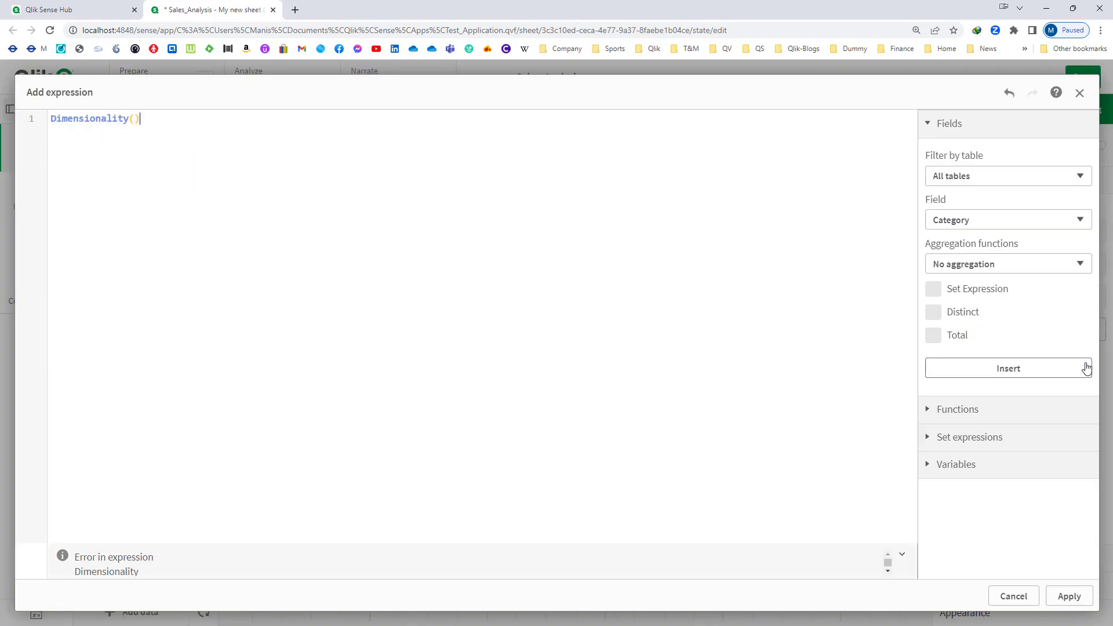
{"action": "left_click", "coordinate": [1070, 596]}
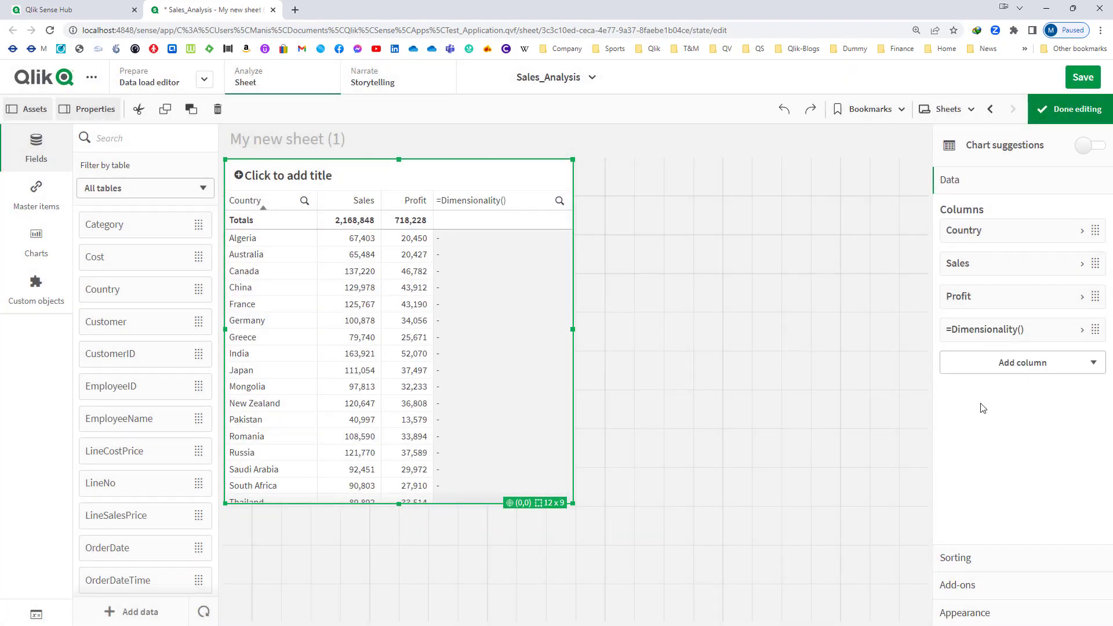
- Add a measure column to the table with the expression Dimensionality()
{"action": "left_click", "coordinate": [989, 365]}
{"action": "left_click", "coordinate": [989, 423]}
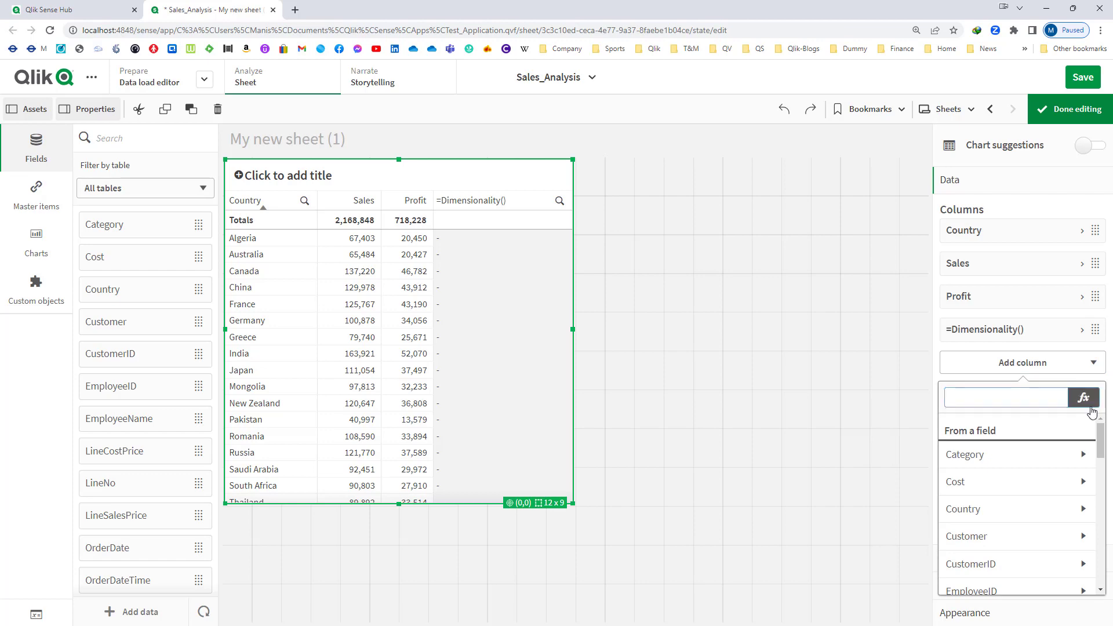
{"action": "left_click", "coordinate": [1084, 399]}
{"action": "type", "text": "Dime"}
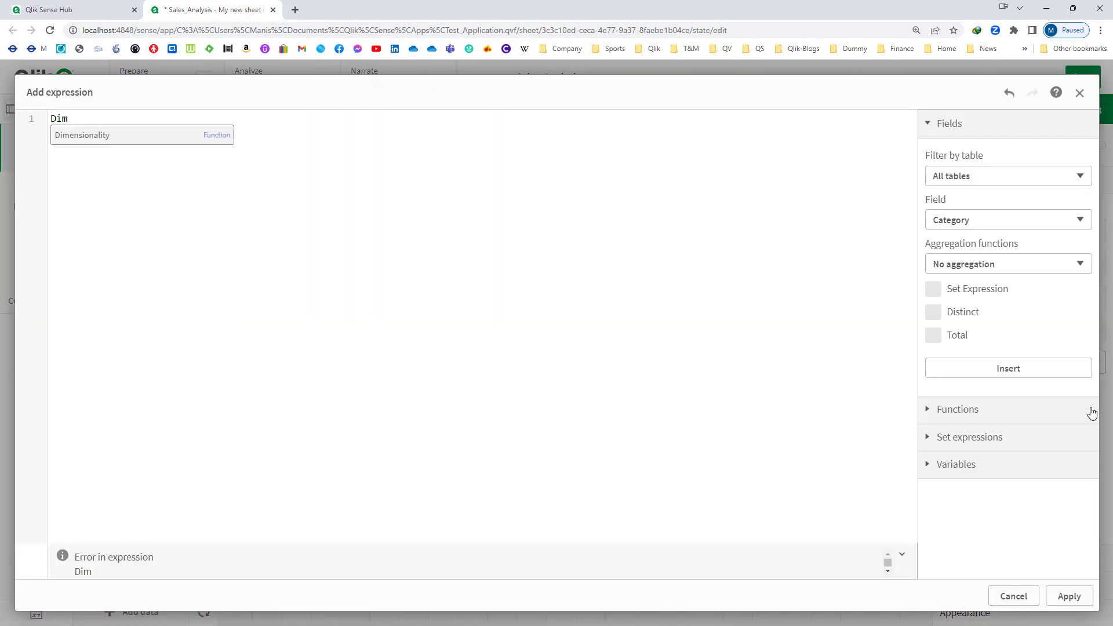
{"action": "key", "text": "Return"}
{"action": "type", "text": ")"}
{"action": "left_click", "coordinate": [1060, 600]}
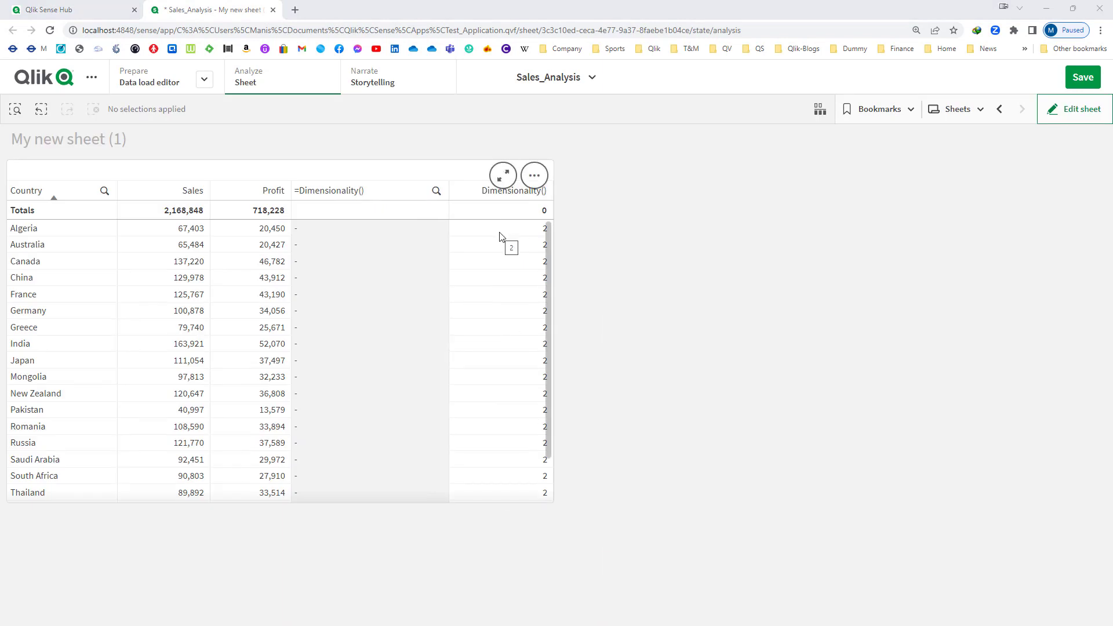
- Check the Dimensionality() measure values, delete the calculated =Dimensionality() dimension column from the table and finish editing
{"action": "left_click", "coordinate": [504, 235]}
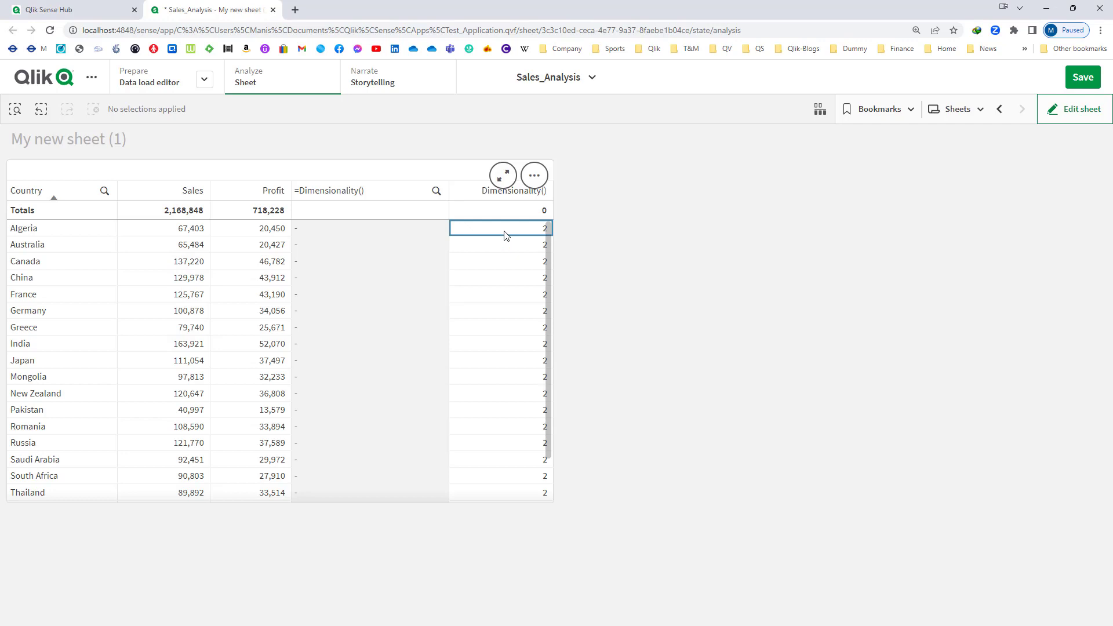
{"action": "left_click", "coordinate": [701, 262]}
{"action": "left_click", "coordinate": [1079, 113]}
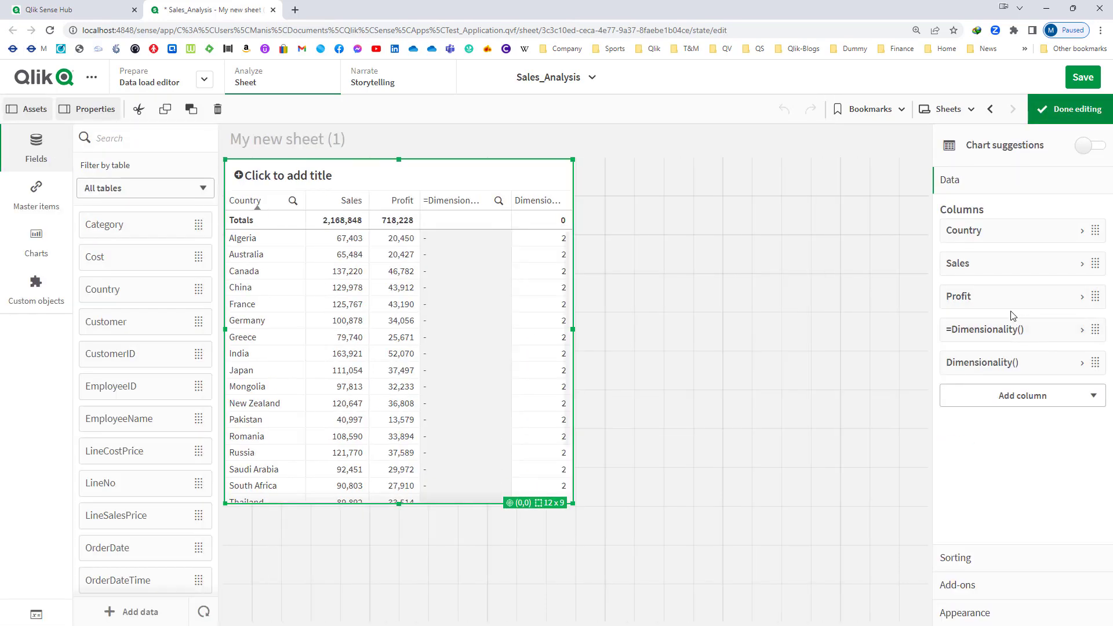
{"action": "right_click", "coordinate": [1005, 339]}
{"action": "left_click", "coordinate": [985, 326]}
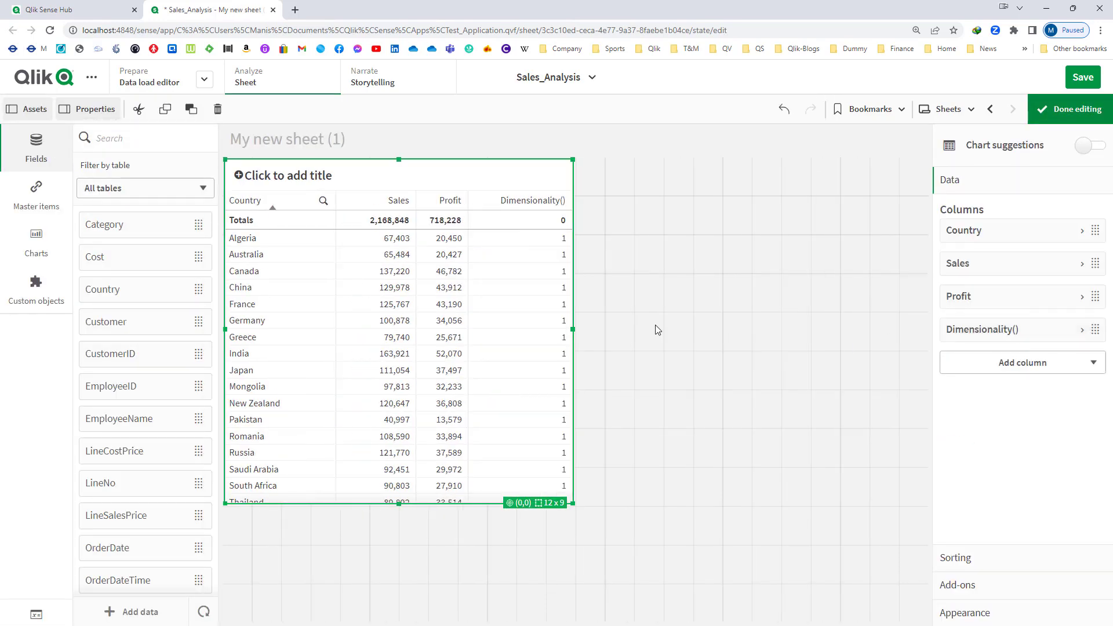
{"action": "left_click", "coordinate": [1035, 114]}
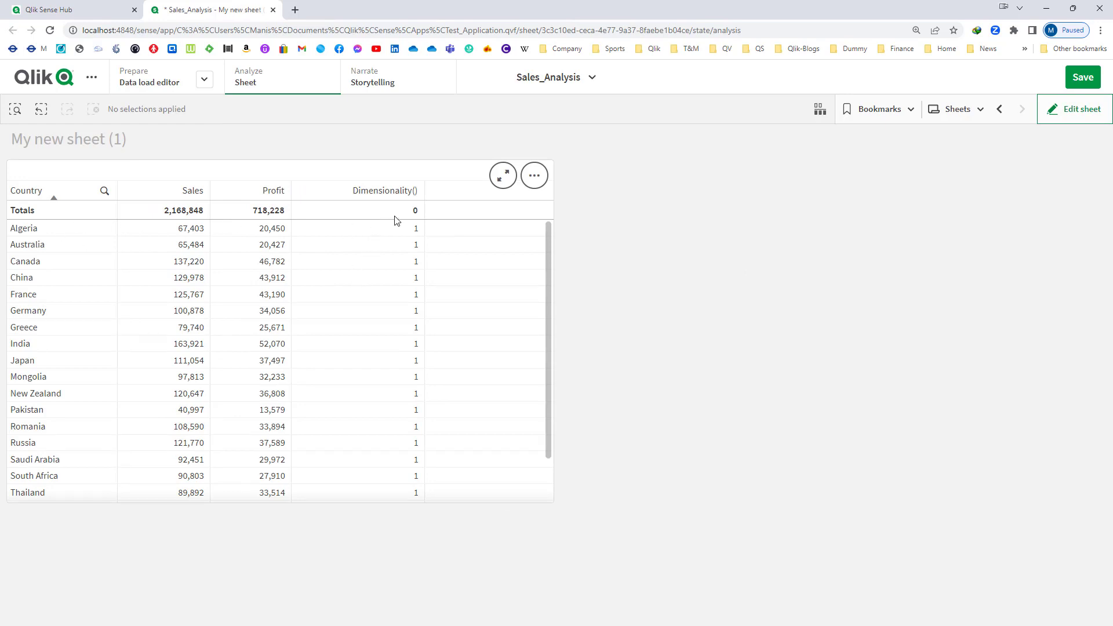
- Add Category as a dimension column directly after Country and widen the table to 18 x 9 grid cells
{"action": "left_click", "coordinate": [1047, 113]}
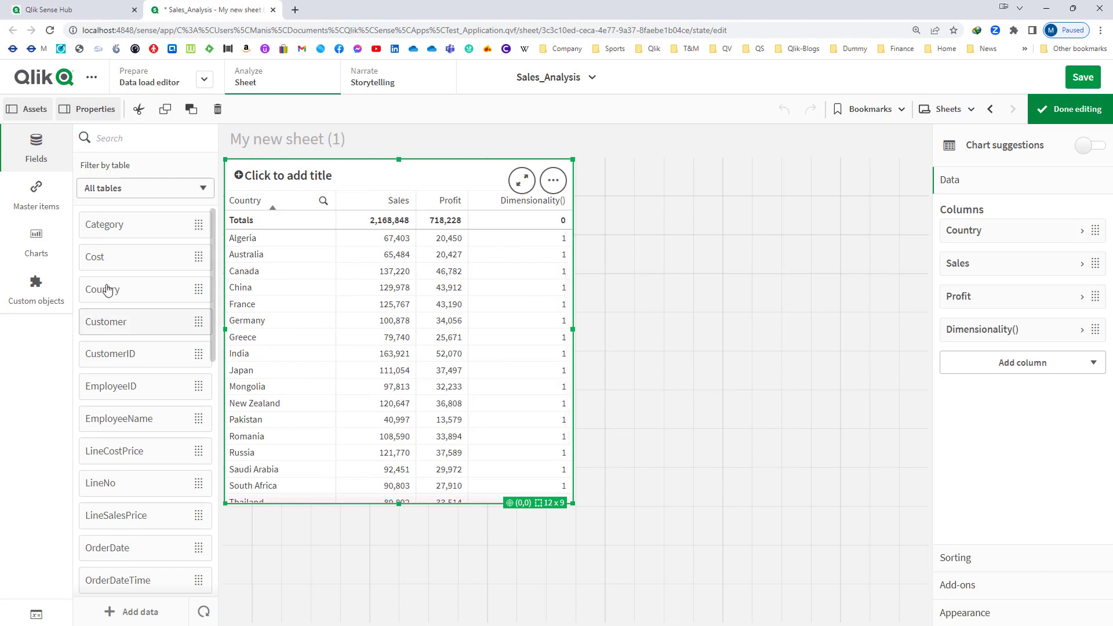
{"action": "left_click_drag", "start_coordinate": [116, 227], "coordinate": [289, 273]}
{"action": "left_click", "coordinate": [346, 289]}
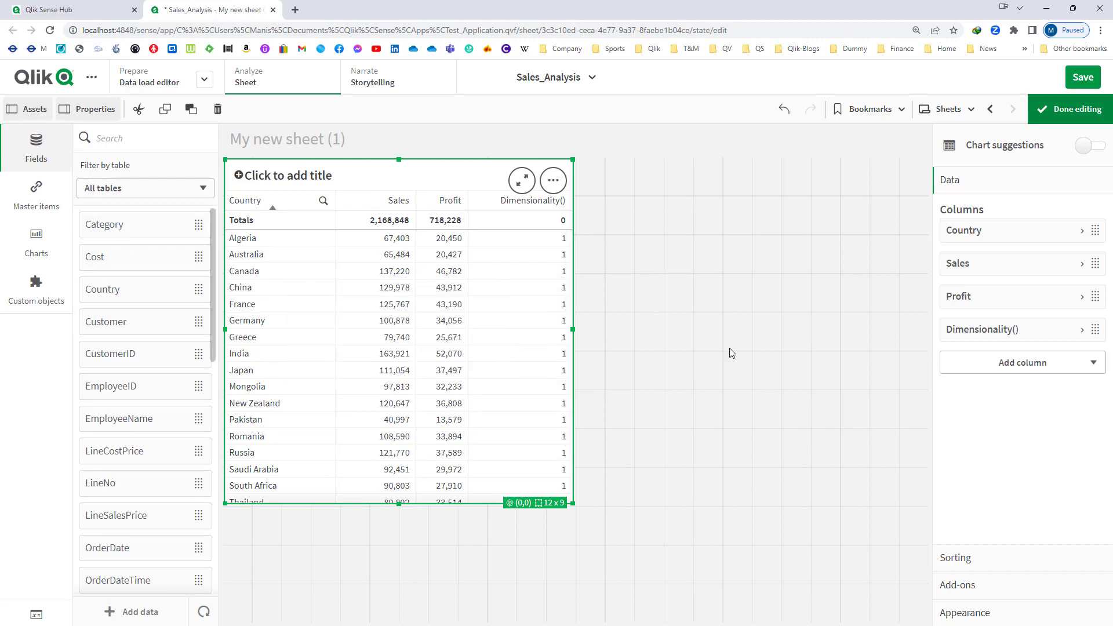
{"action": "left_click_drag", "start_coordinate": [982, 370], "coordinate": [979, 261]}
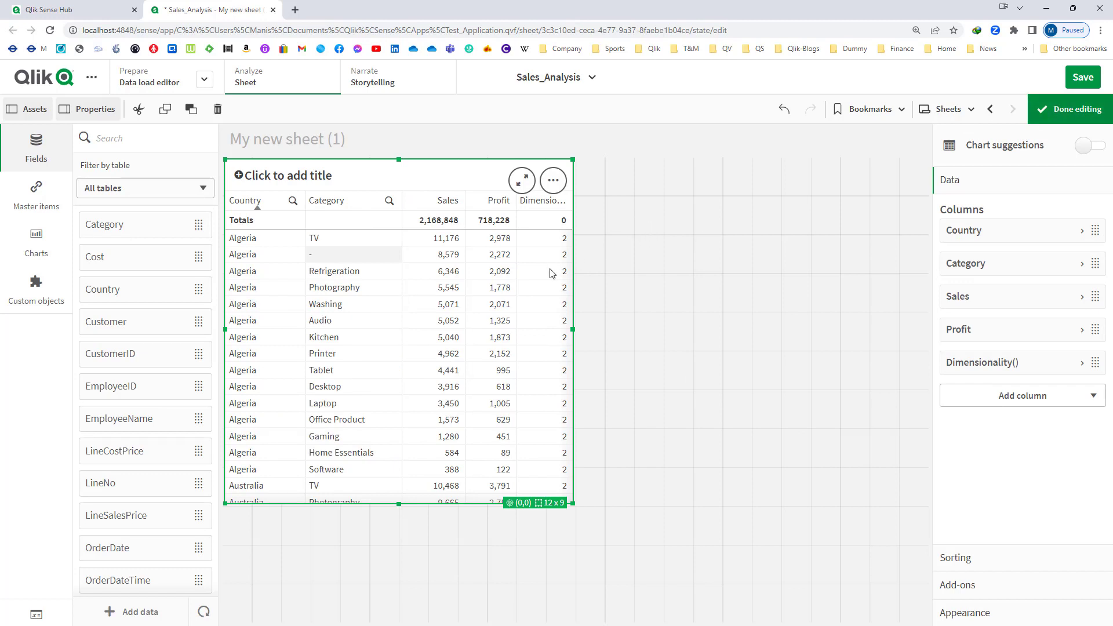
{"action": "left_click_drag", "start_coordinate": [574, 332], "coordinate": [747, 323]}
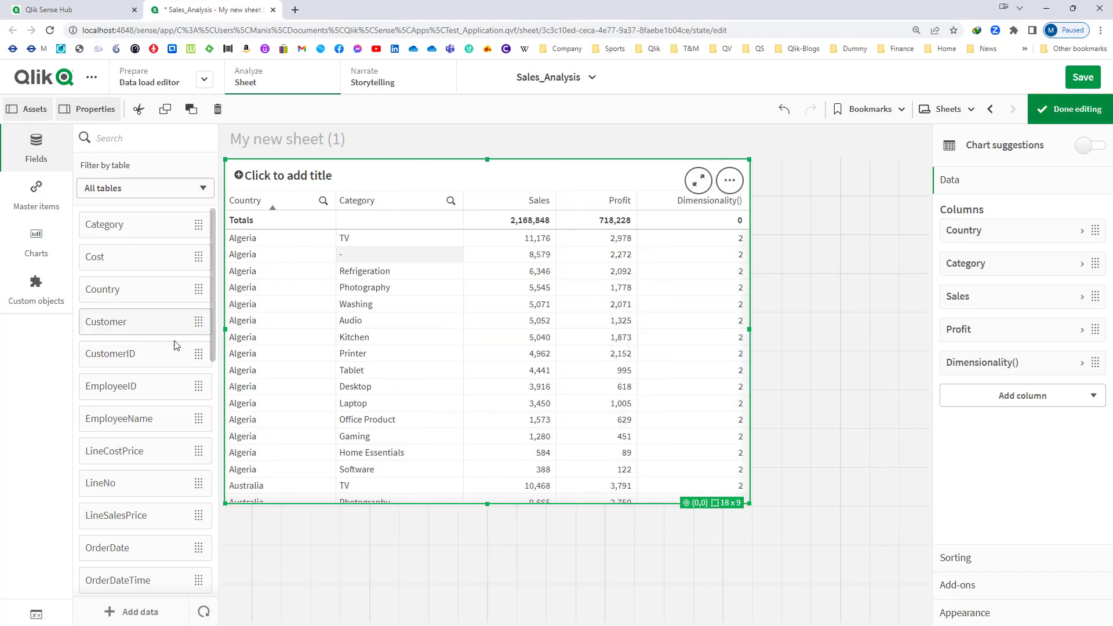
- Add Customer as a dimension column and place it directly after Category in the table
{"action": "left_click_drag", "start_coordinate": [176, 344], "coordinate": [378, 278]}
{"action": "left_click", "coordinate": [420, 288]}
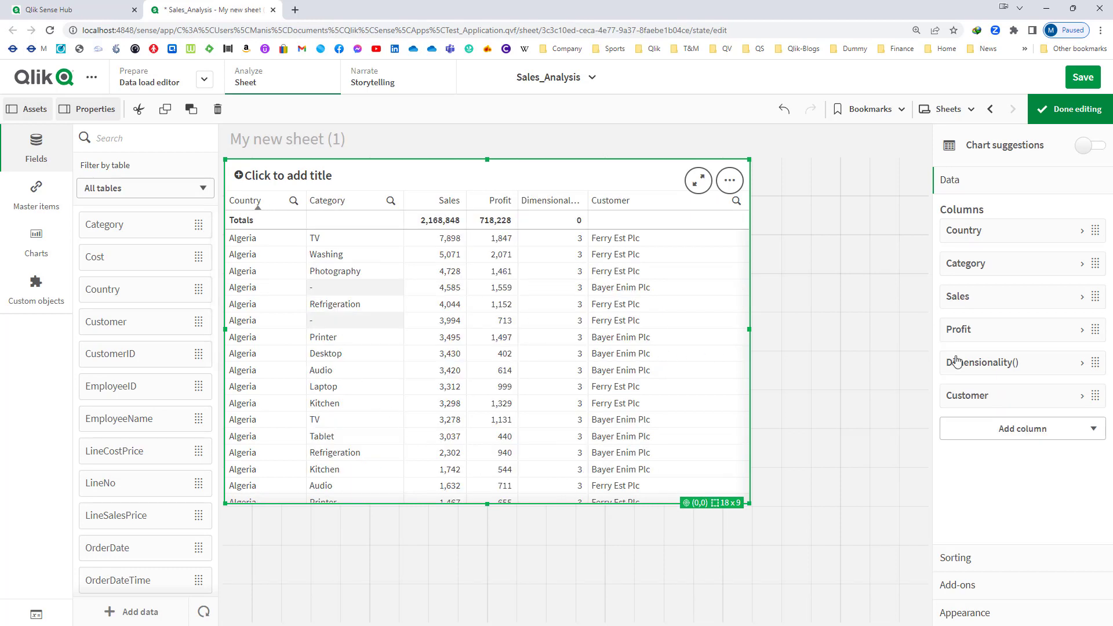
{"action": "left_click_drag", "start_coordinate": [976, 395], "coordinate": [974, 297]}
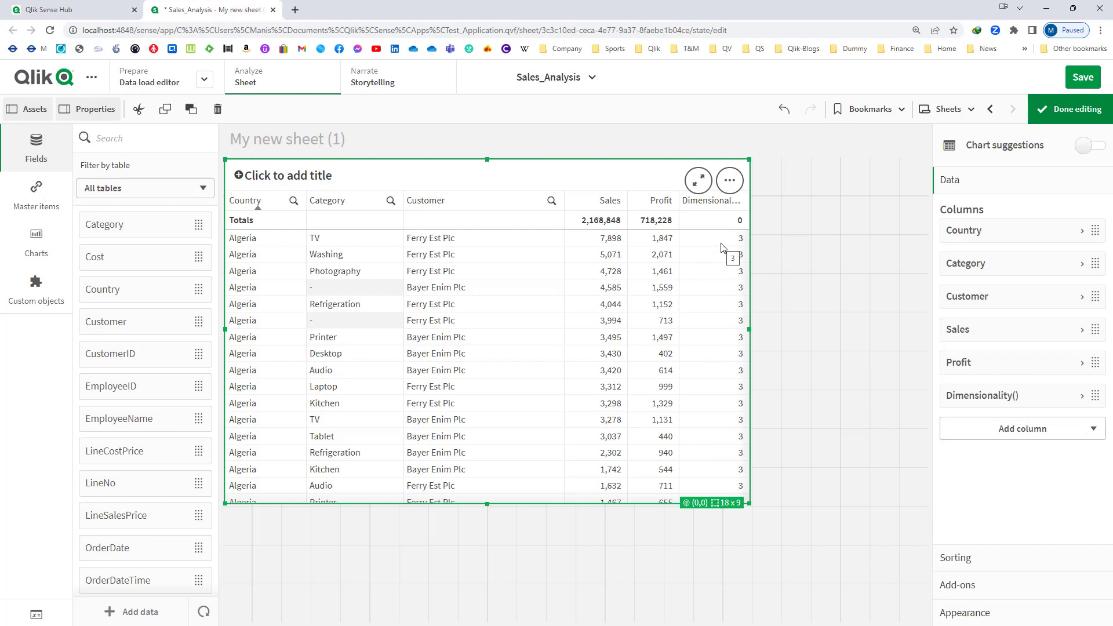
{"action": "right_click", "coordinate": [587, 308]}
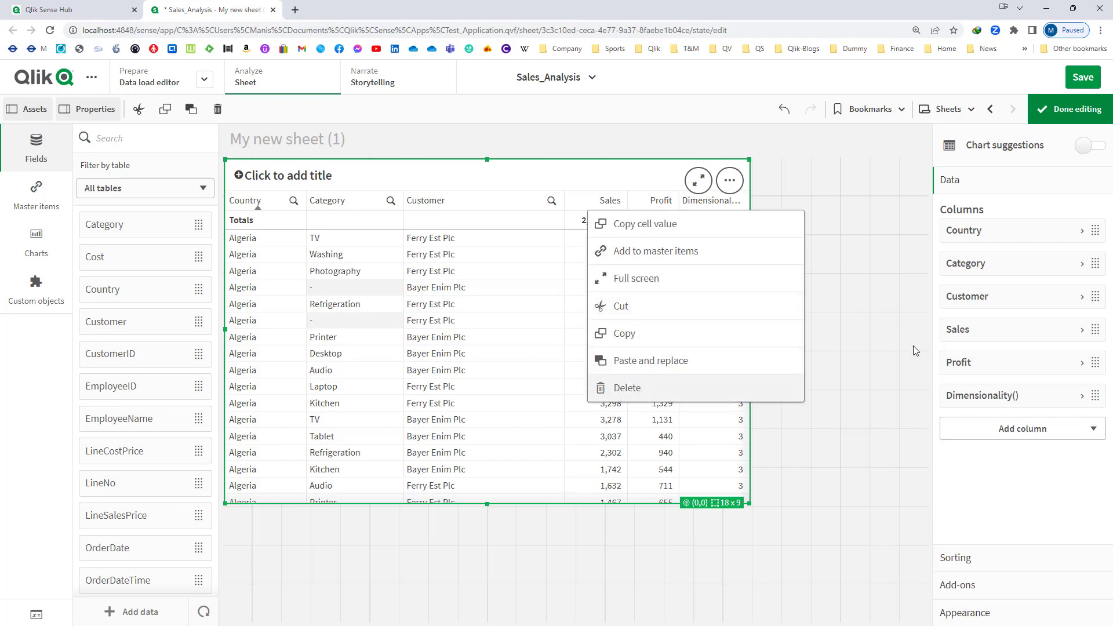
- Delete the Category, Customer and Dimensionality() columns from the table
{"action": "right_click", "coordinate": [949, 273]}
{"action": "left_click", "coordinate": [944, 255]}
{"action": "right_click", "coordinate": [967, 263]}
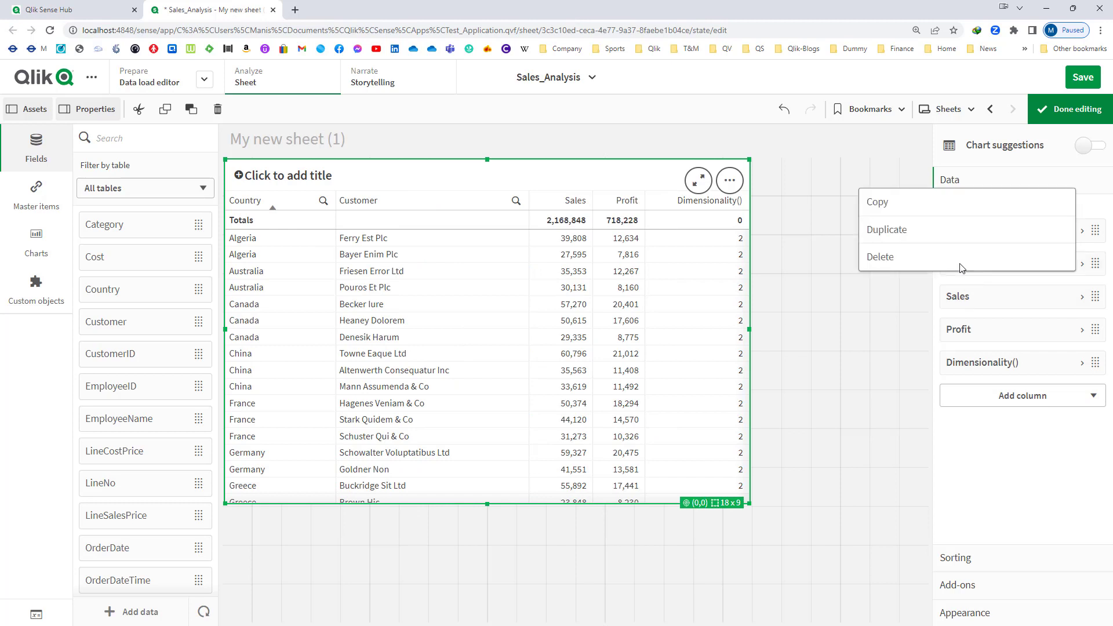
{"action": "left_click", "coordinate": [905, 256]}
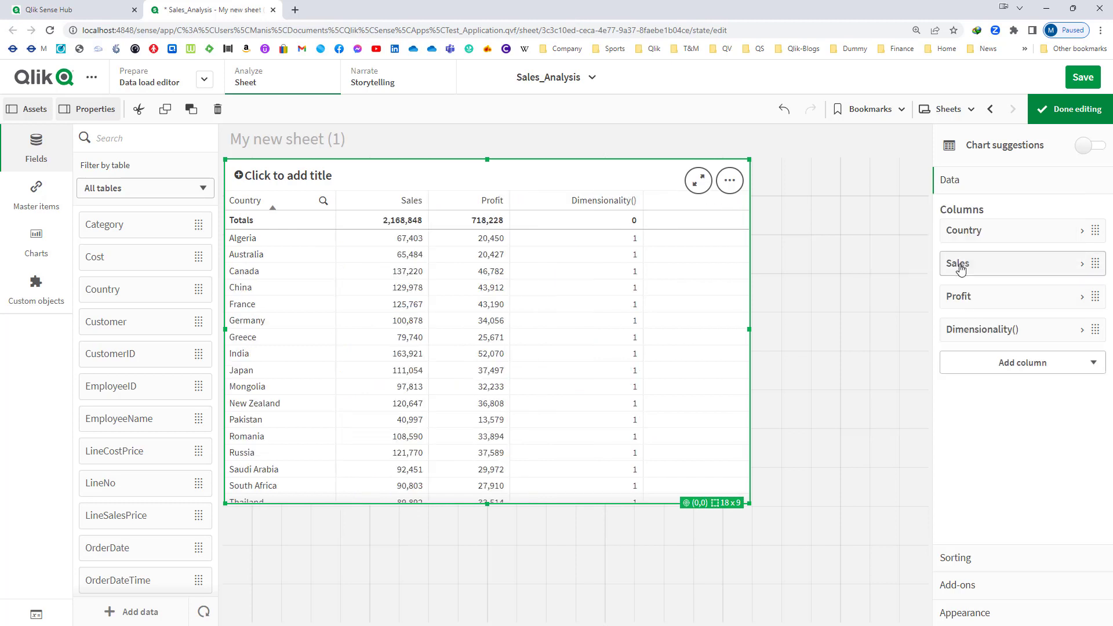
{"action": "right_click", "coordinate": [963, 340]}
{"action": "left_click", "coordinate": [949, 323]}
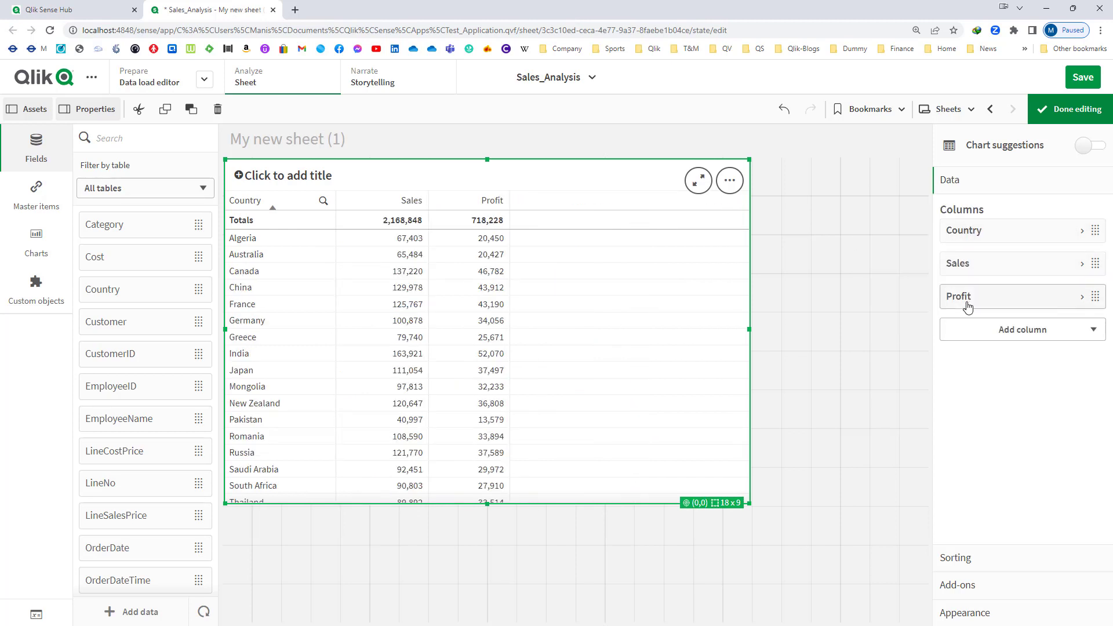
- Convert the table with Country, Sales and Profit into a pivot table
{"action": "scroll", "coordinate": [168, 498], "scroll_direction": "down", "scroll_amount": 5}
{"action": "left_click", "coordinate": [33, 266]}
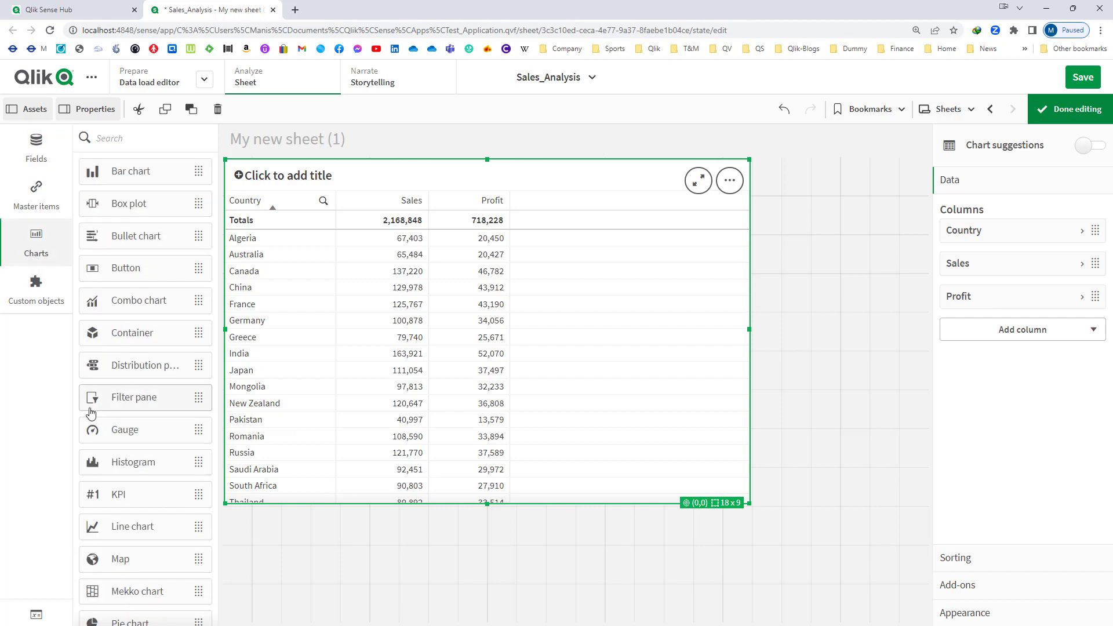
{"action": "scroll", "coordinate": [134, 487], "scroll_direction": "down", "scroll_amount": 5}
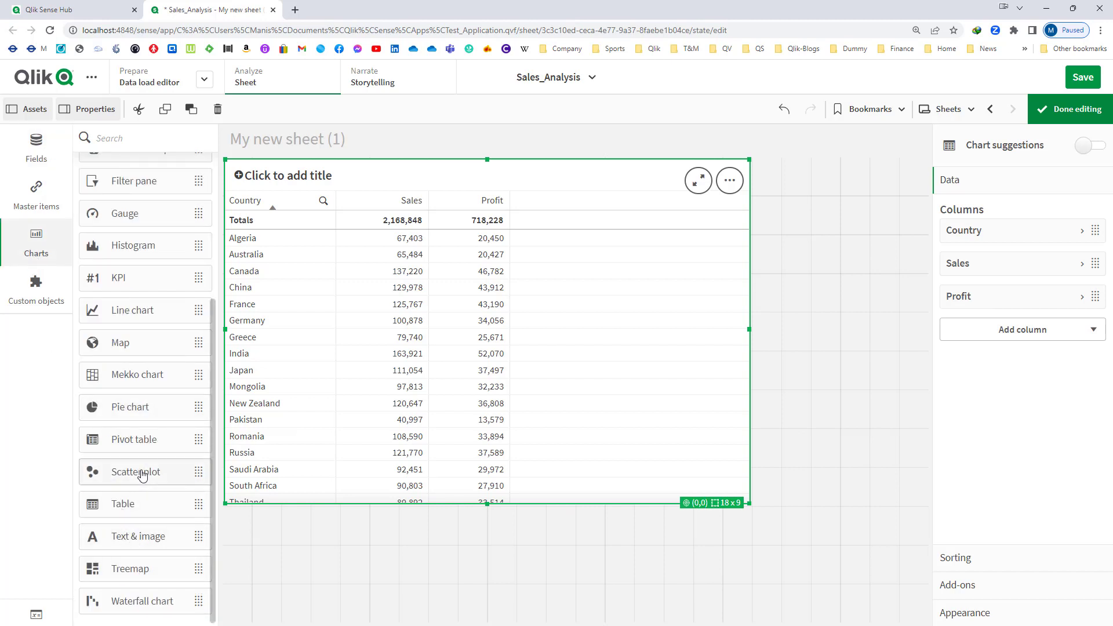
{"action": "left_click_drag", "start_coordinate": [141, 439], "coordinate": [425, 346]}
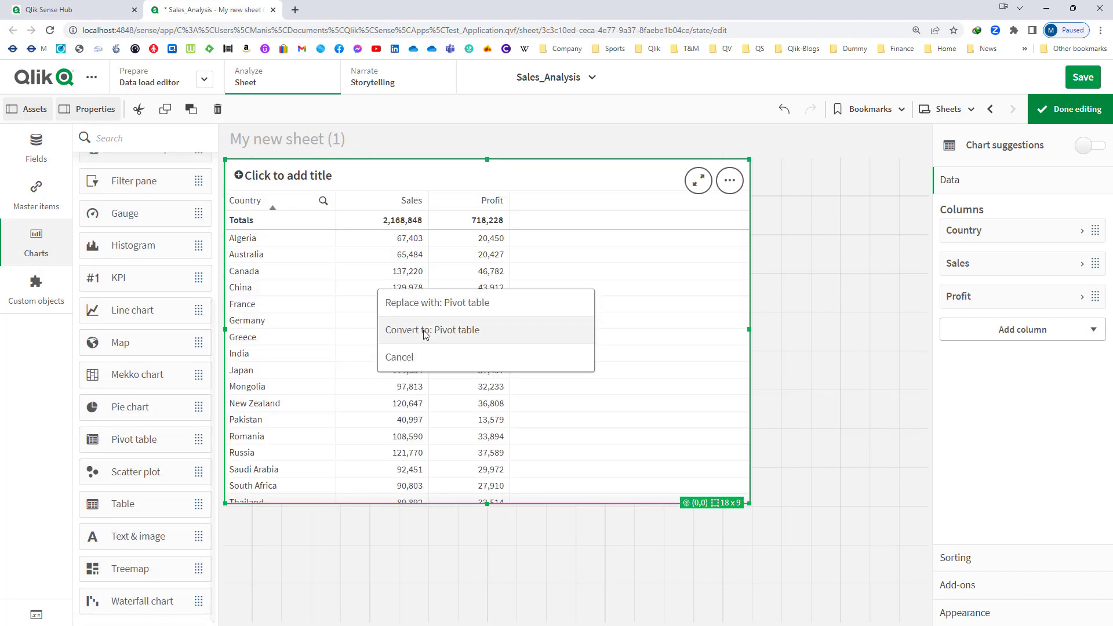
{"action": "left_click", "coordinate": [424, 330]}
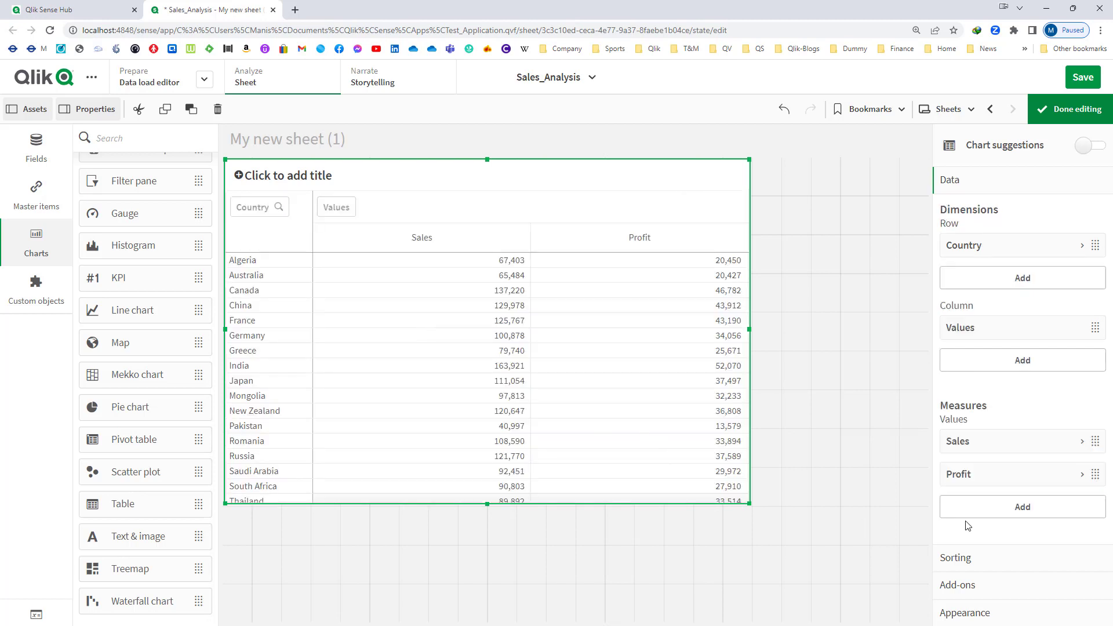
- Set the pivot table rows to fully expanded, turn off row indentation and finish editing
{"action": "left_click", "coordinate": [994, 614]}
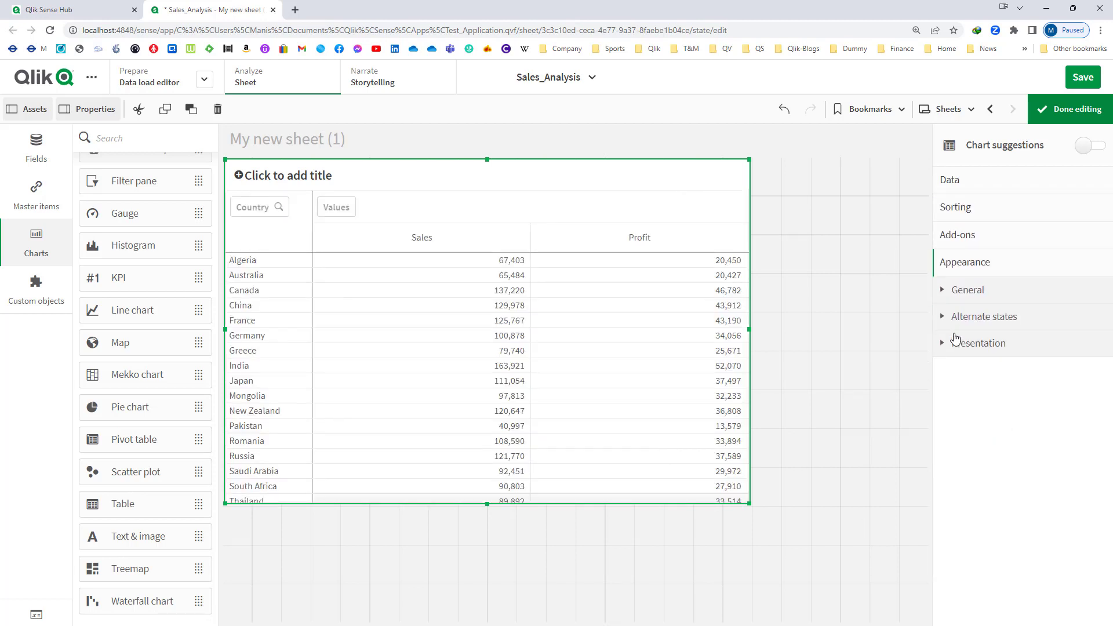
{"action": "left_click", "coordinate": [956, 343]}
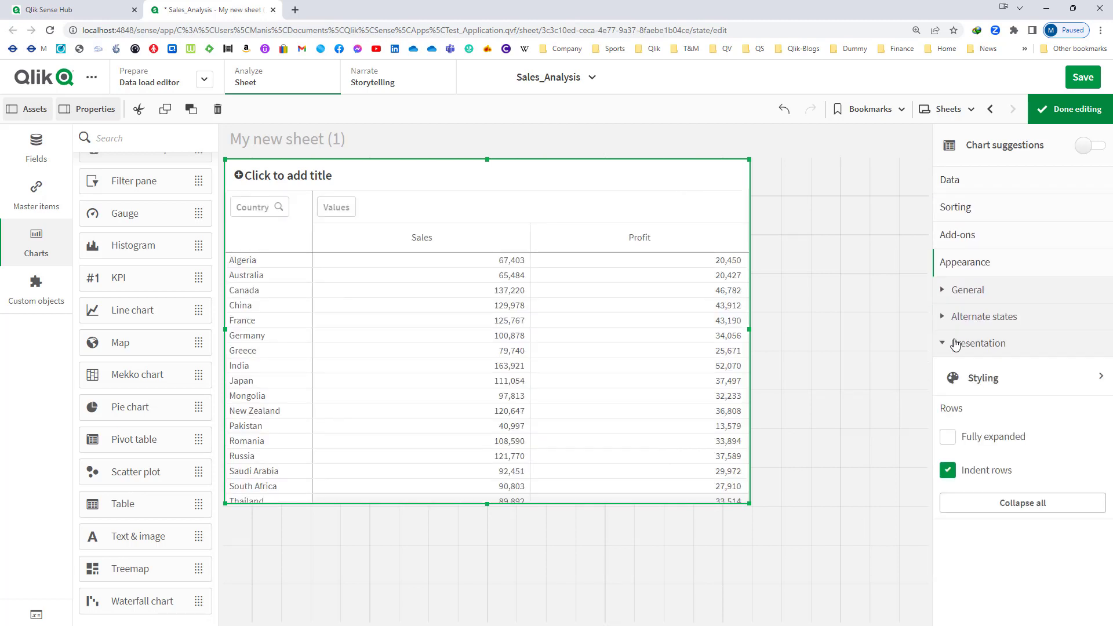
{"action": "left_click", "coordinate": [948, 436]}
{"action": "left_click", "coordinate": [948, 472]}
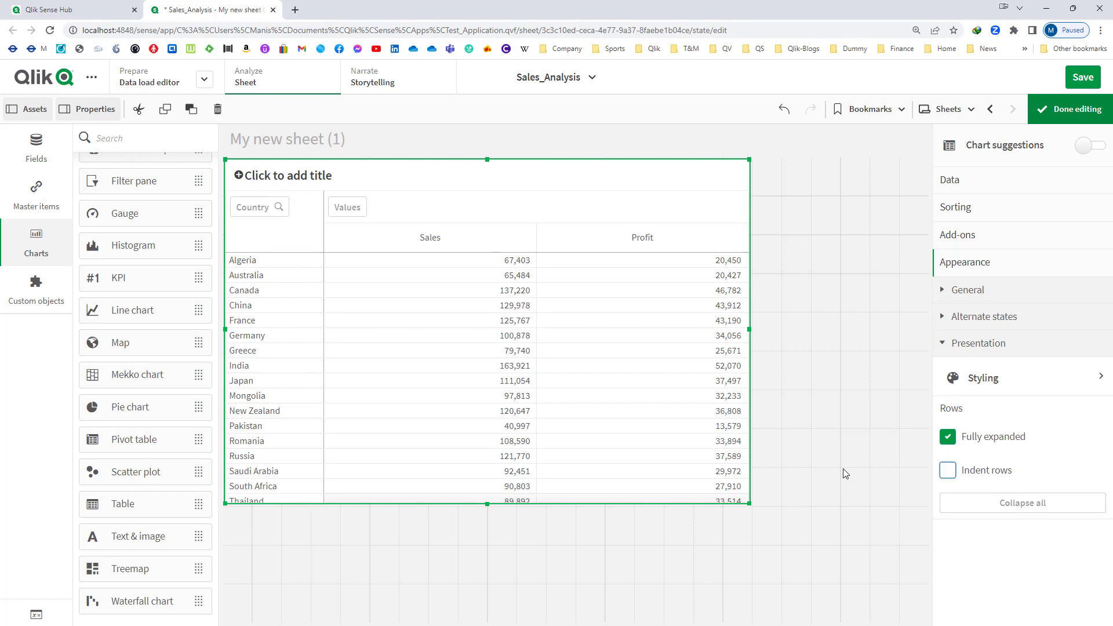
{"action": "left_click", "coordinate": [1053, 117]}
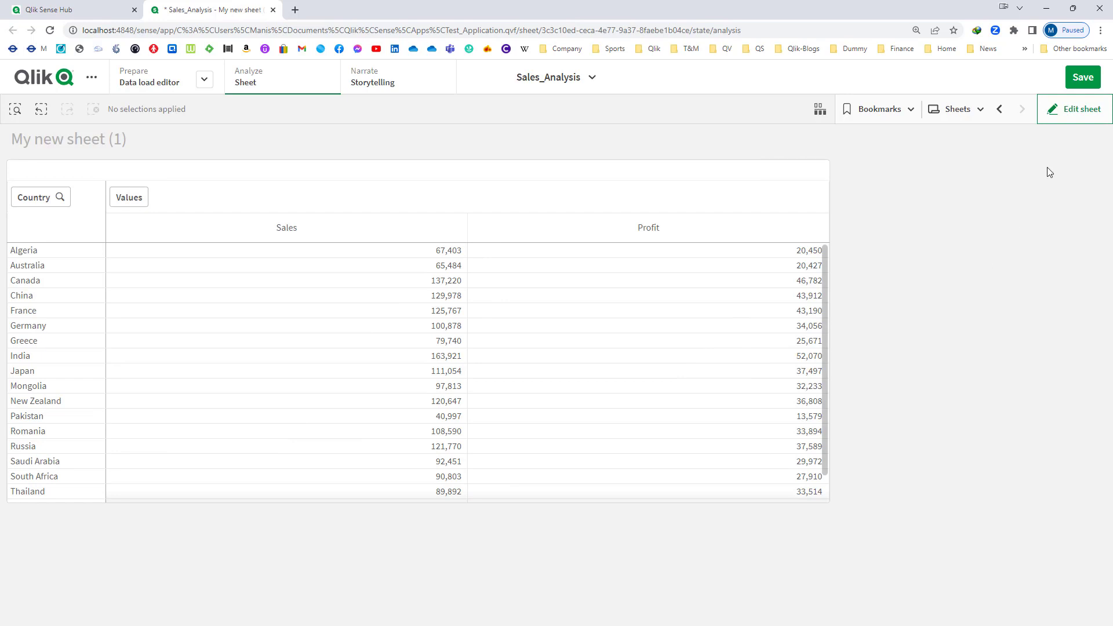
- Add a measure with the expression Dimensionality() to the pivot table and finish editing the sheet
{"action": "left_click", "coordinate": [1053, 113]}
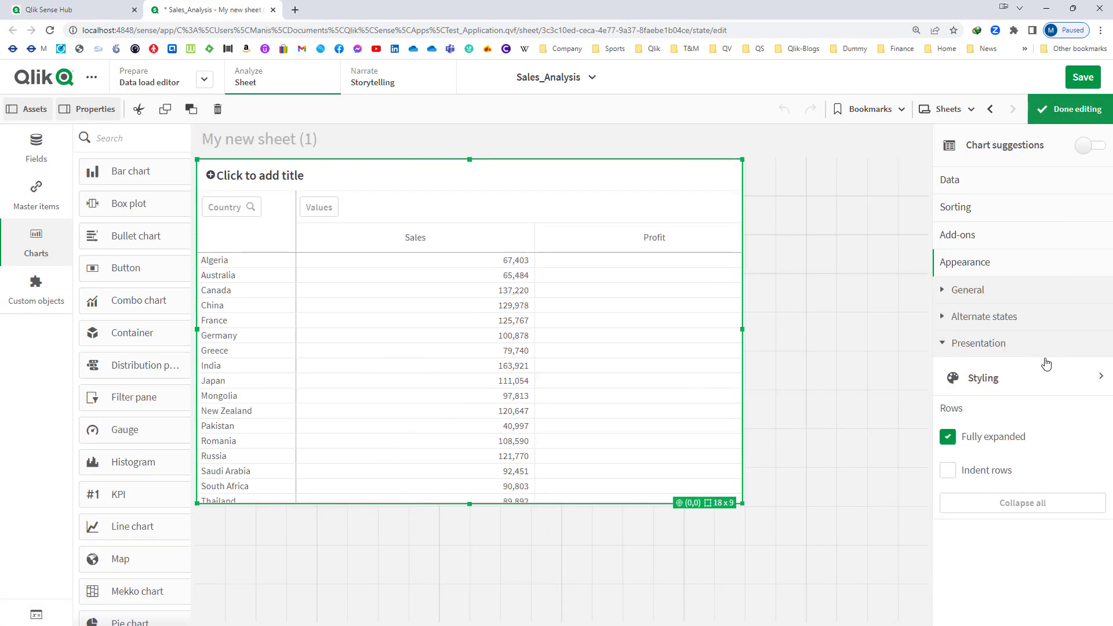
{"action": "left_click", "coordinate": [971, 182]}
{"action": "left_click", "coordinate": [1015, 508]}
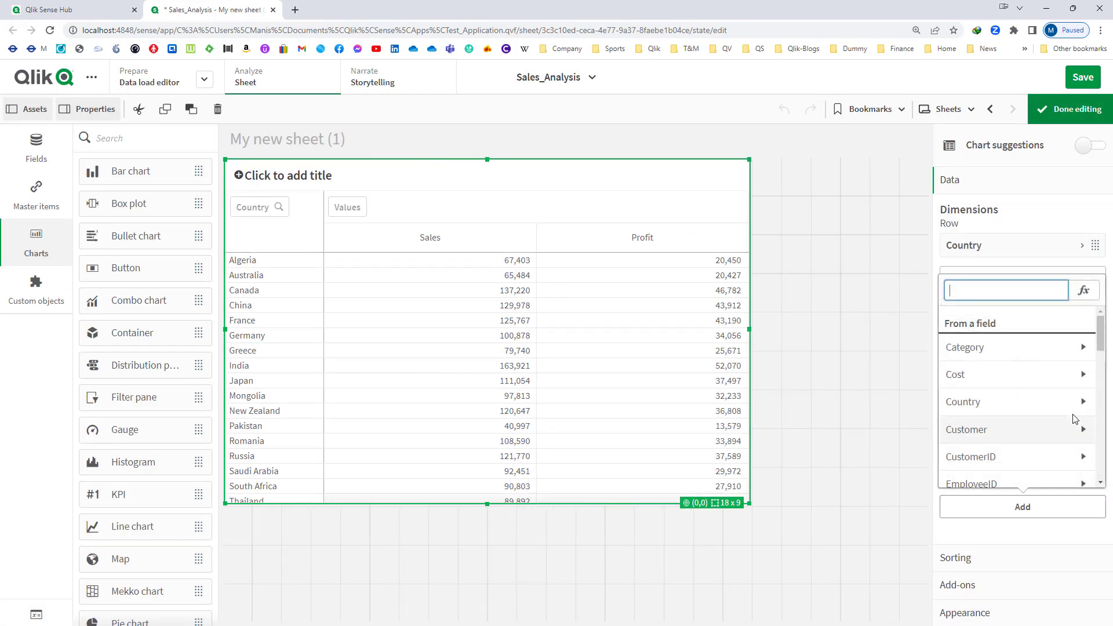
{"action": "left_click", "coordinate": [1092, 292]}
{"action": "type", "text": "Dimensionality()"}
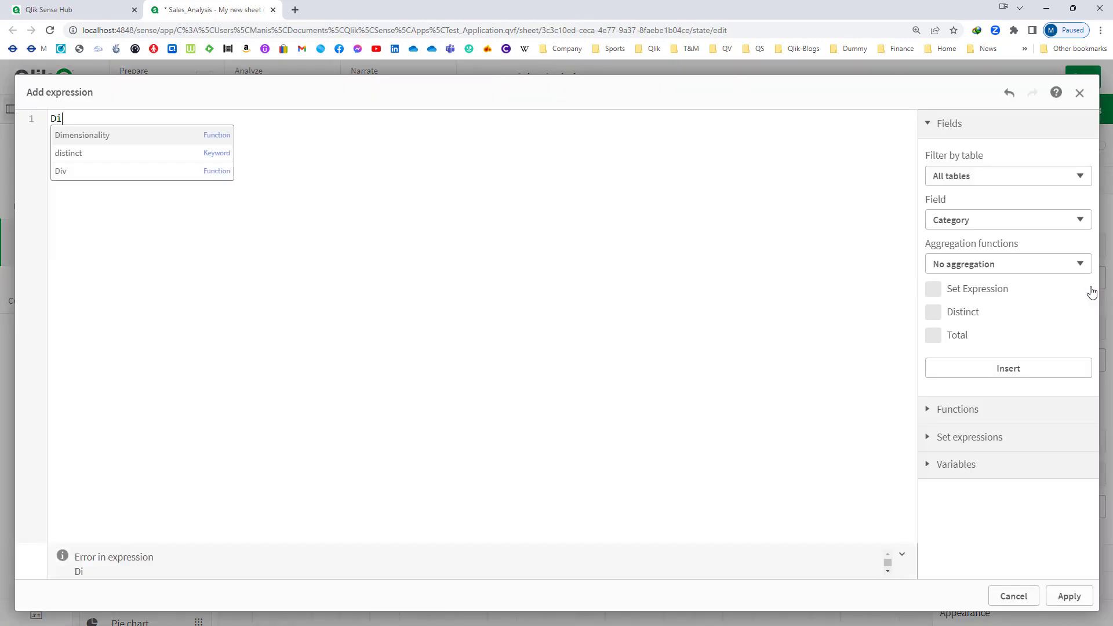
{"action": "left_click", "coordinate": [1069, 596]}
{"action": "left_click", "coordinate": [1067, 110]}
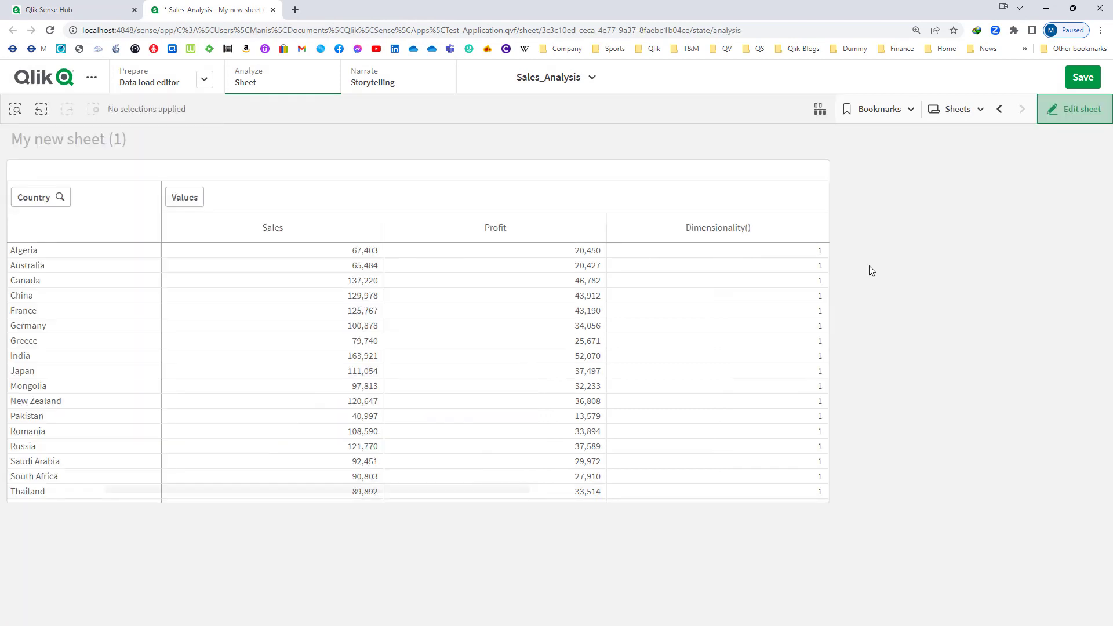
- Enlarge the pivot table to 18 x 11 grid cells and add OrderYear as a row dimension after Country
{"action": "left_click", "coordinate": [1078, 112]}
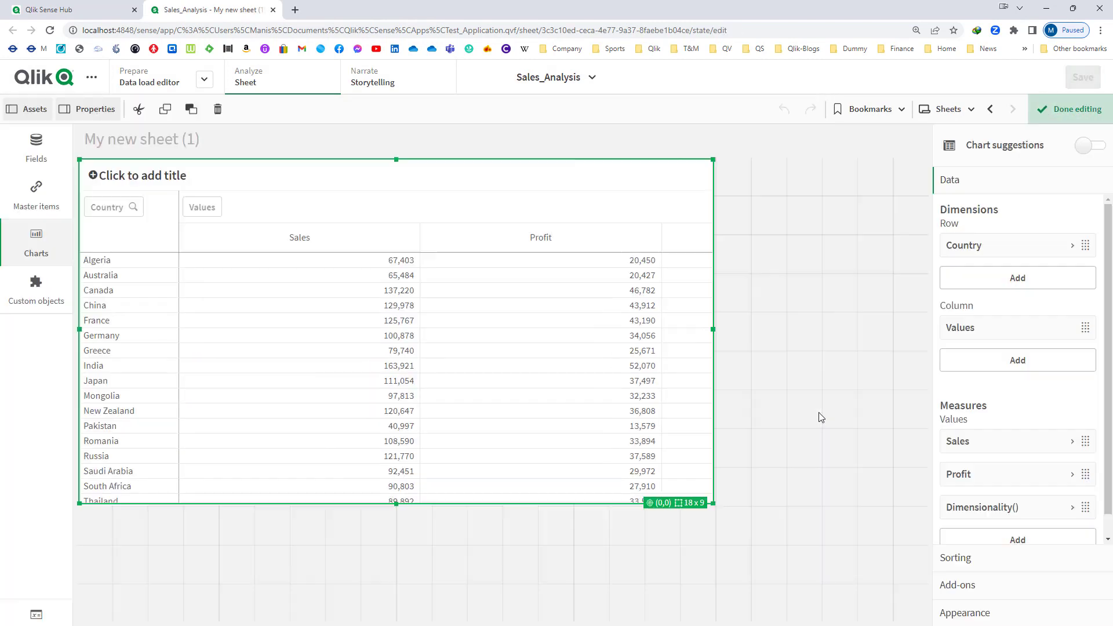
{"action": "left_click_drag", "start_coordinate": [753, 502], "coordinate": [752, 591]}
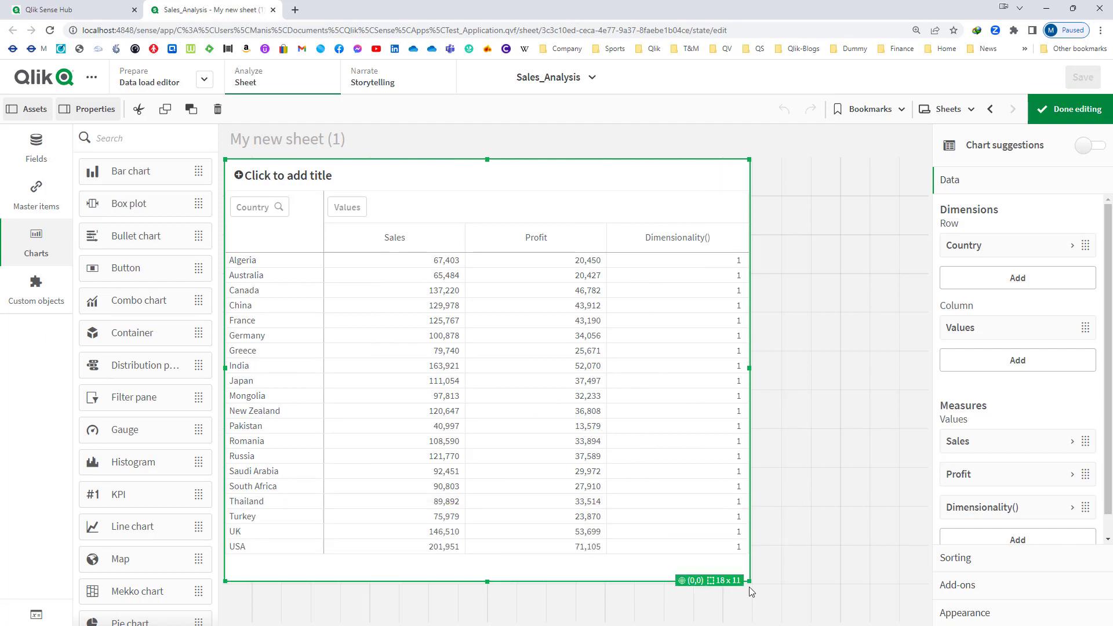
{"action": "left_click", "coordinate": [19, 154]}
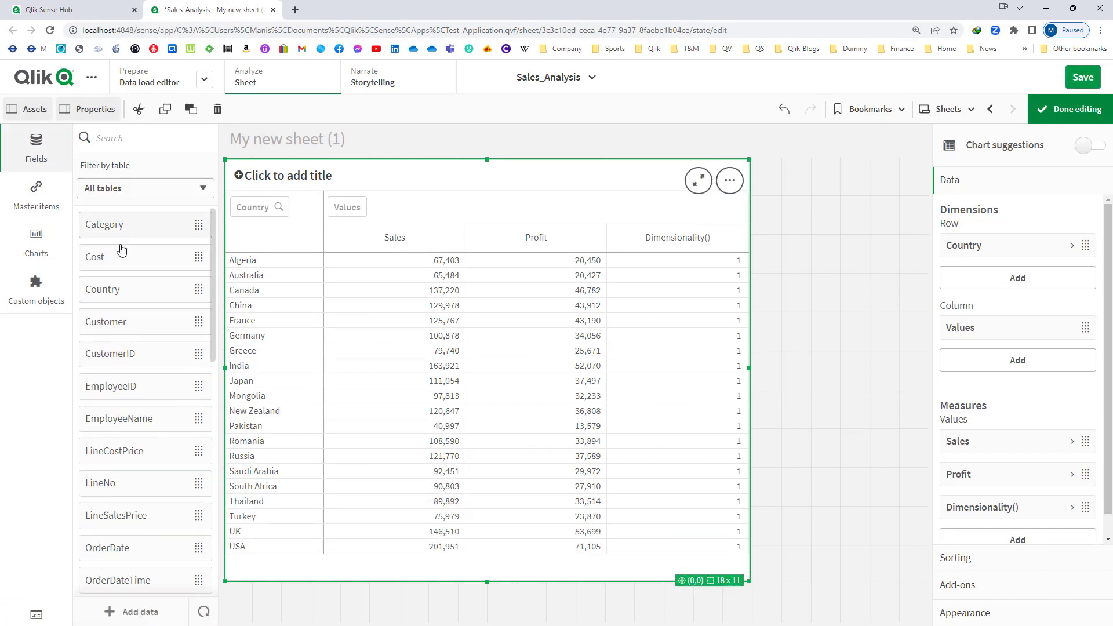
{"action": "scroll", "coordinate": [152, 432], "scroll_direction": "down", "scroll_amount": 5}
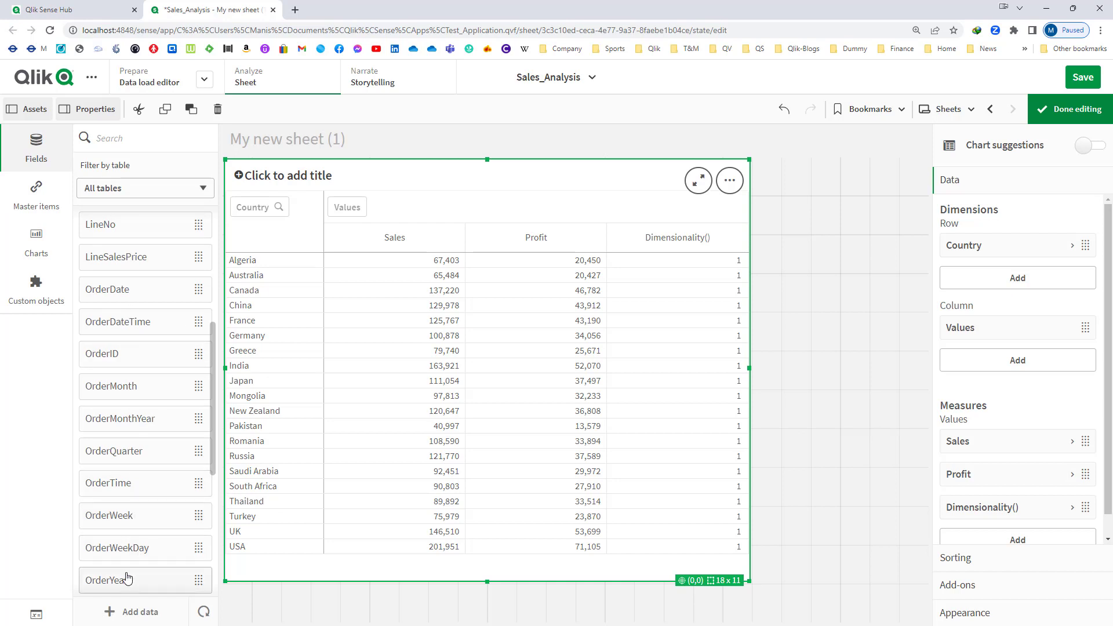
{"action": "left_click_drag", "start_coordinate": [130, 580], "coordinate": [402, 337]}
{"action": "left_click", "coordinate": [402, 328]}
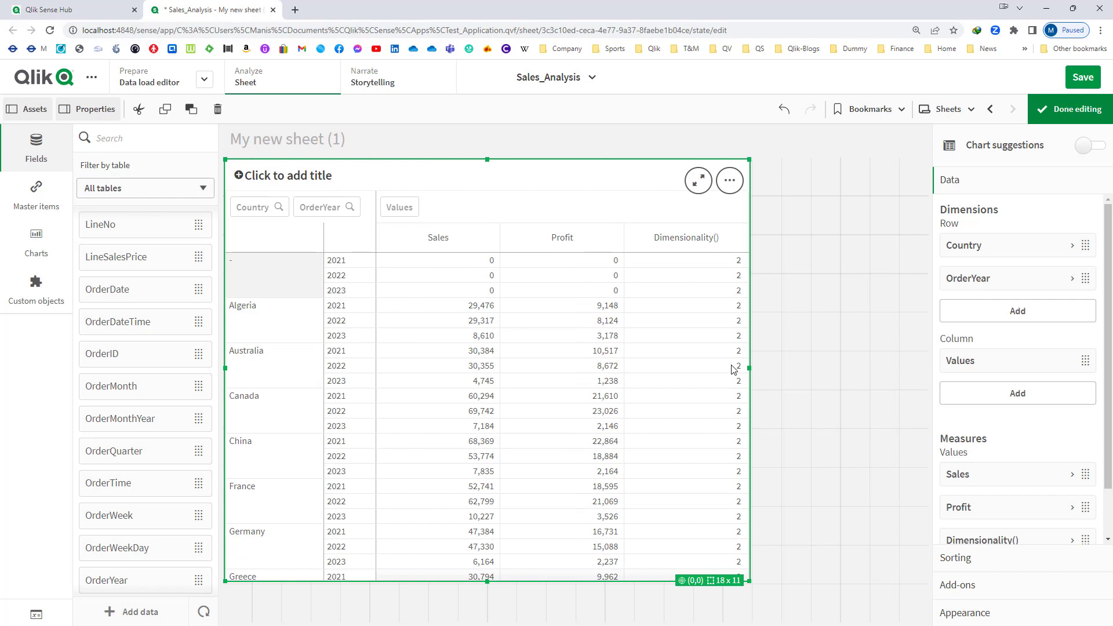
- Exclude null values from the Country dimension of the pivot table
{"action": "left_click", "coordinate": [1012, 255]}
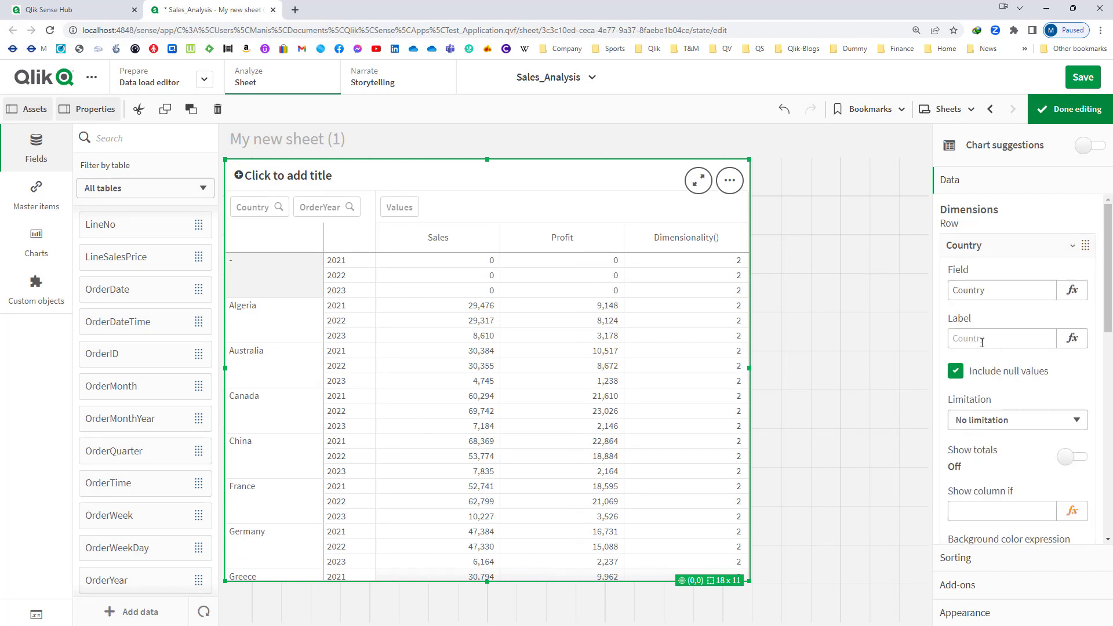
{"action": "left_click", "coordinate": [958, 381]}
{"action": "left_click", "coordinate": [988, 256]}
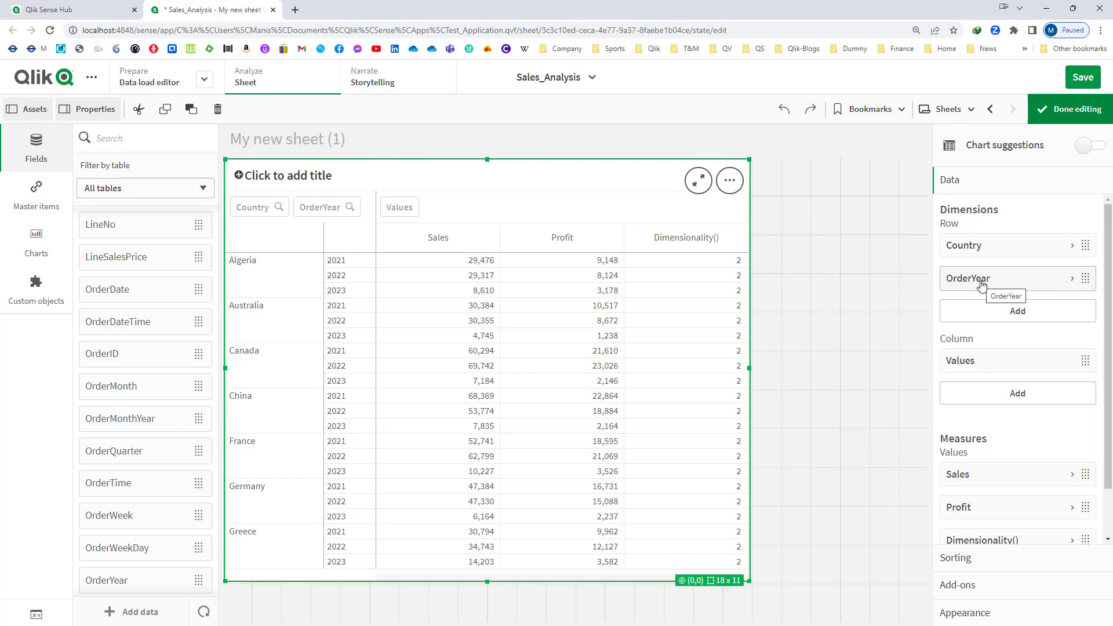
- Move OrderYear to the pivot table's columns and add OrderMonth, shifting it from the rows to the columns after OrderYear
{"action": "left_click_drag", "start_coordinate": [981, 285], "coordinate": [996, 343]}
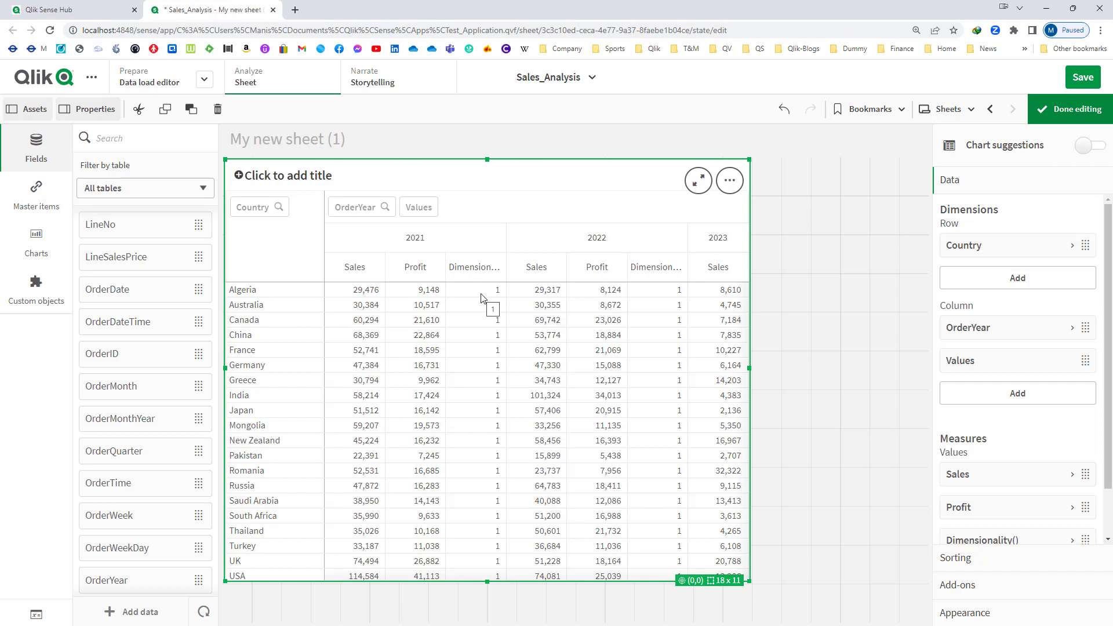
{"action": "left_click", "coordinate": [161, 395]}
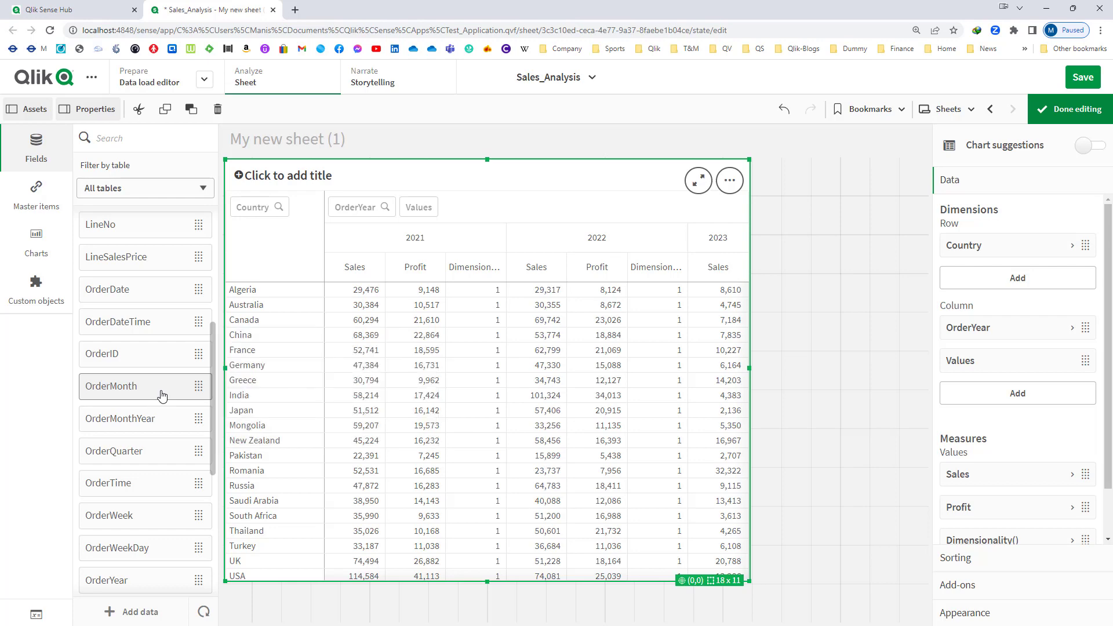
{"action": "left_click_drag", "start_coordinate": [162, 394], "coordinate": [443, 339]}
{"action": "left_click", "coordinate": [443, 331]}
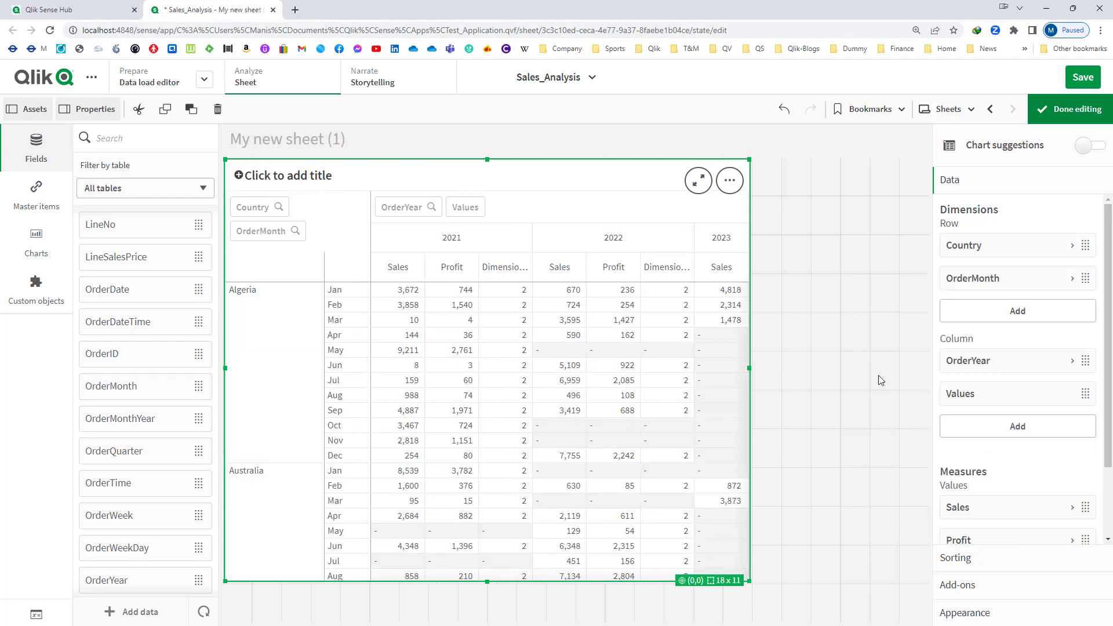
{"action": "left_click_drag", "start_coordinate": [975, 279], "coordinate": [974, 389]}
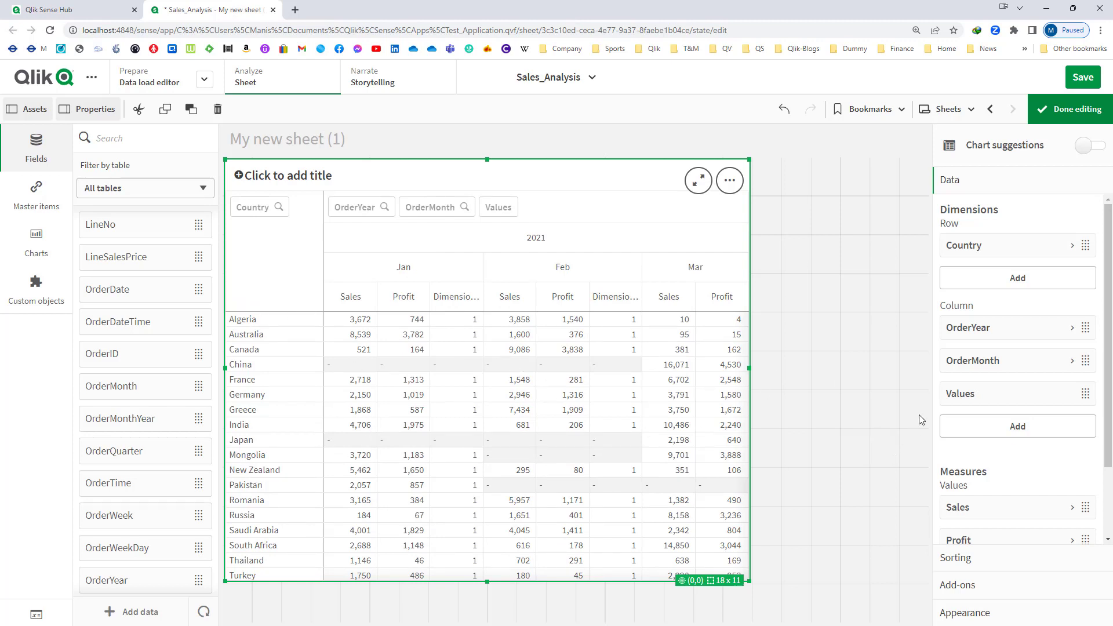
- Return OrderYear and OrderMonth to the pivot table's rows and delete the OrderMonth dimension
{"action": "left_click_drag", "start_coordinate": [972, 335], "coordinate": [972, 279]}
{"action": "left_click_drag", "start_coordinate": [986, 359], "coordinate": [989, 313]}
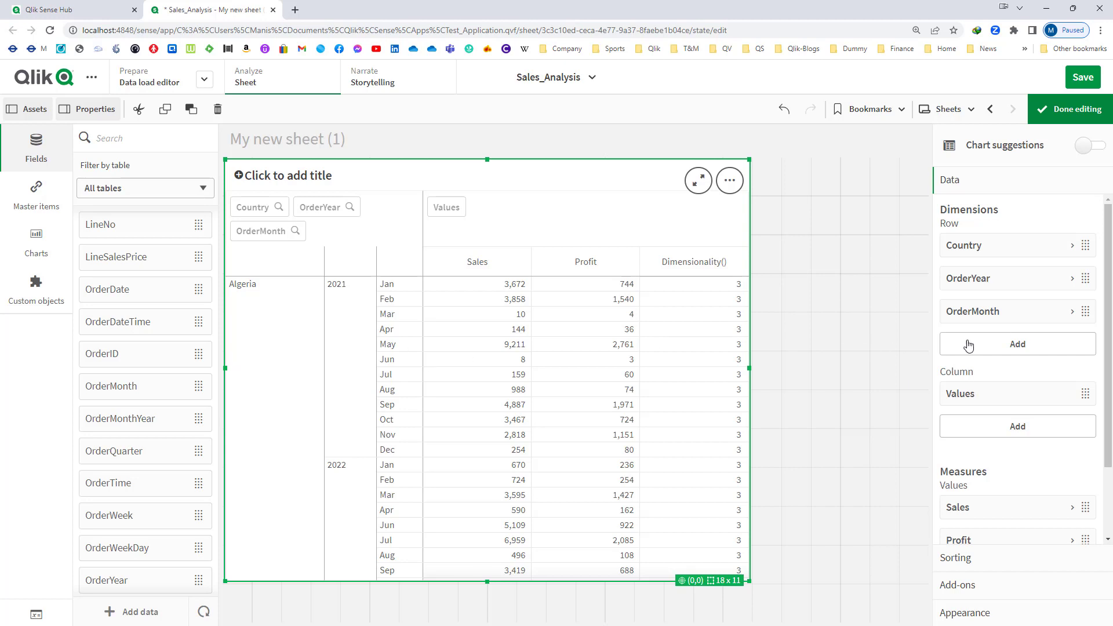
{"action": "right_click", "coordinate": [986, 310]}
{"action": "left_click", "coordinate": [982, 295]}
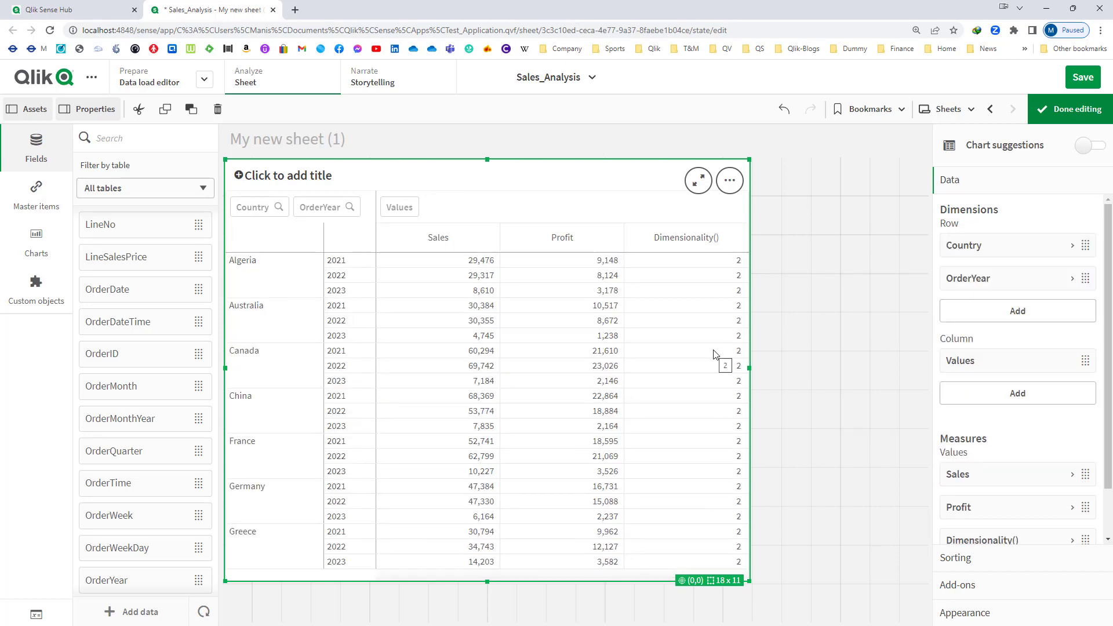
- Turn on totals for the Country and OrderYear row dimensions of the pivot table
{"action": "left_click", "coordinate": [985, 249]}
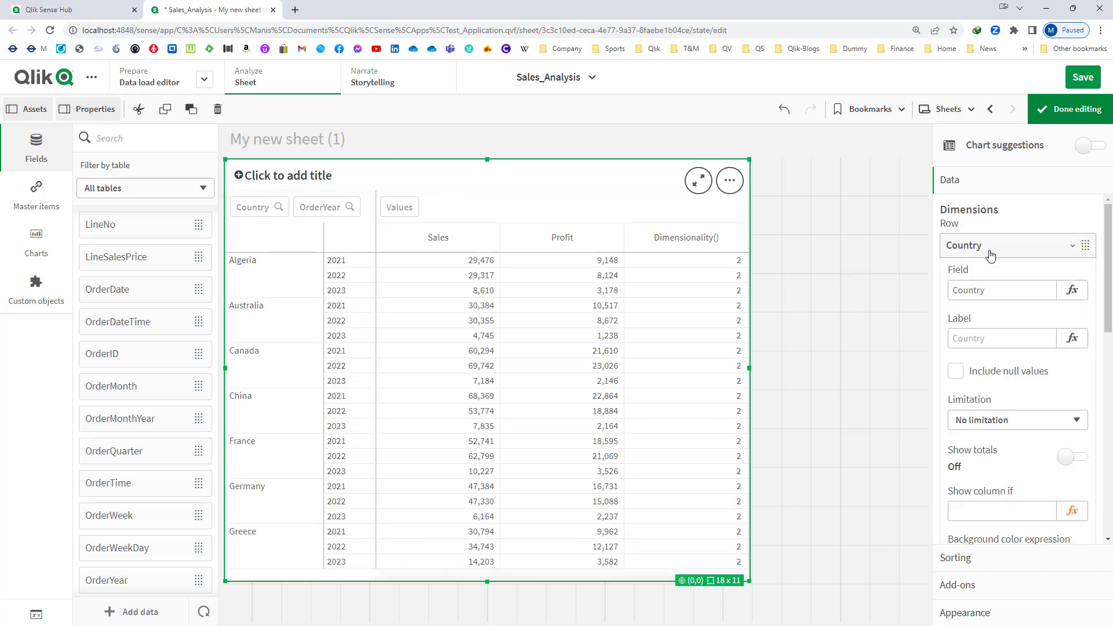
{"action": "left_click", "coordinate": [1073, 456]}
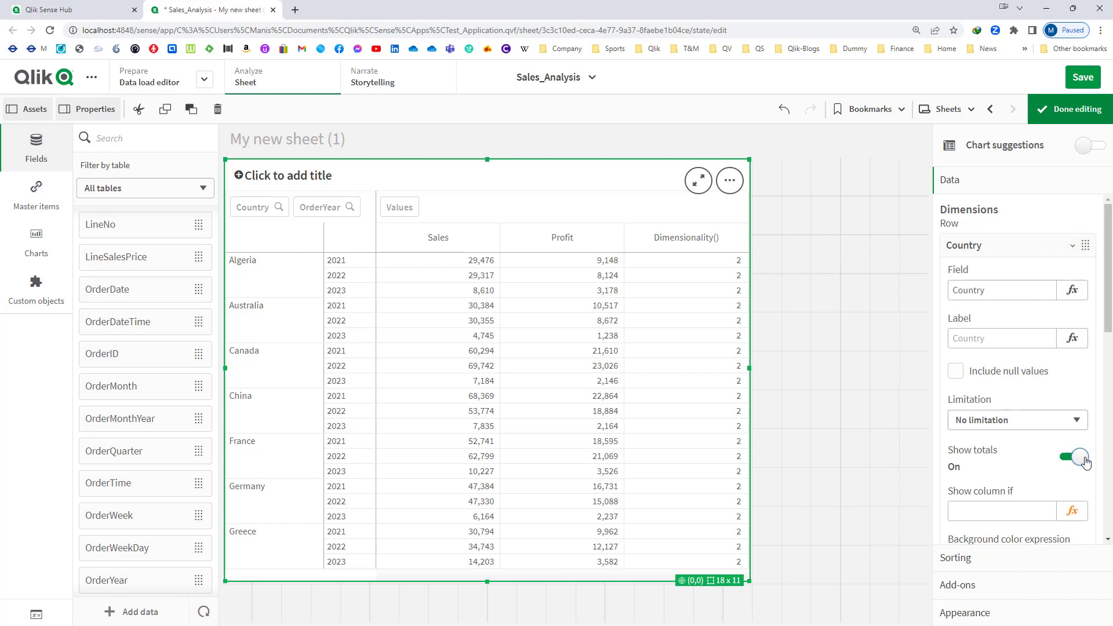
{"action": "left_click", "coordinate": [1016, 247]}
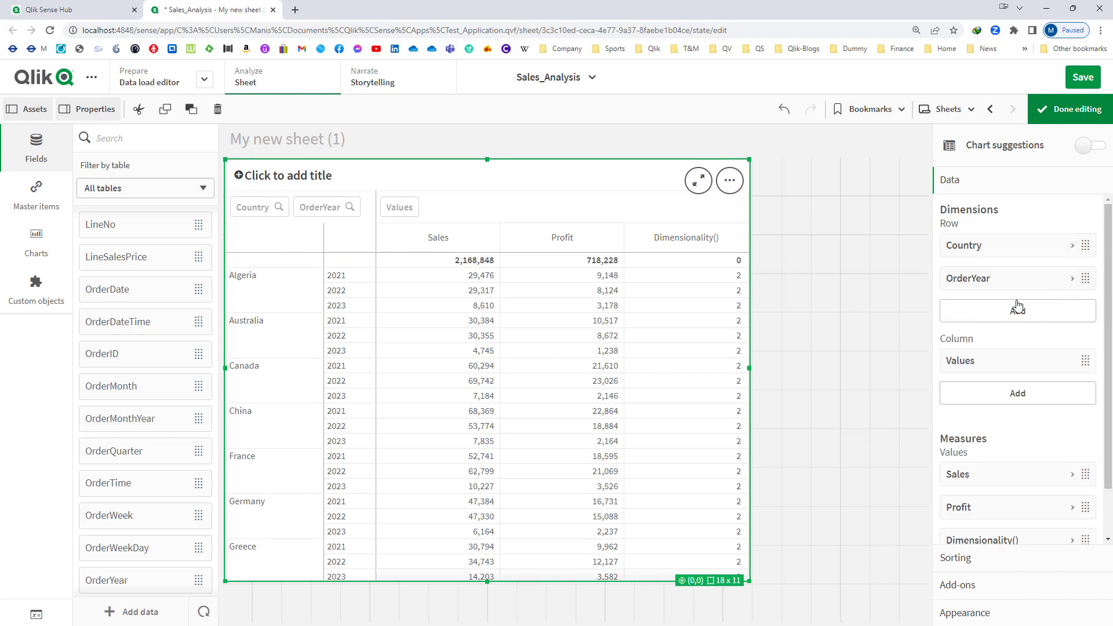
{"action": "left_click", "coordinate": [1010, 280]}
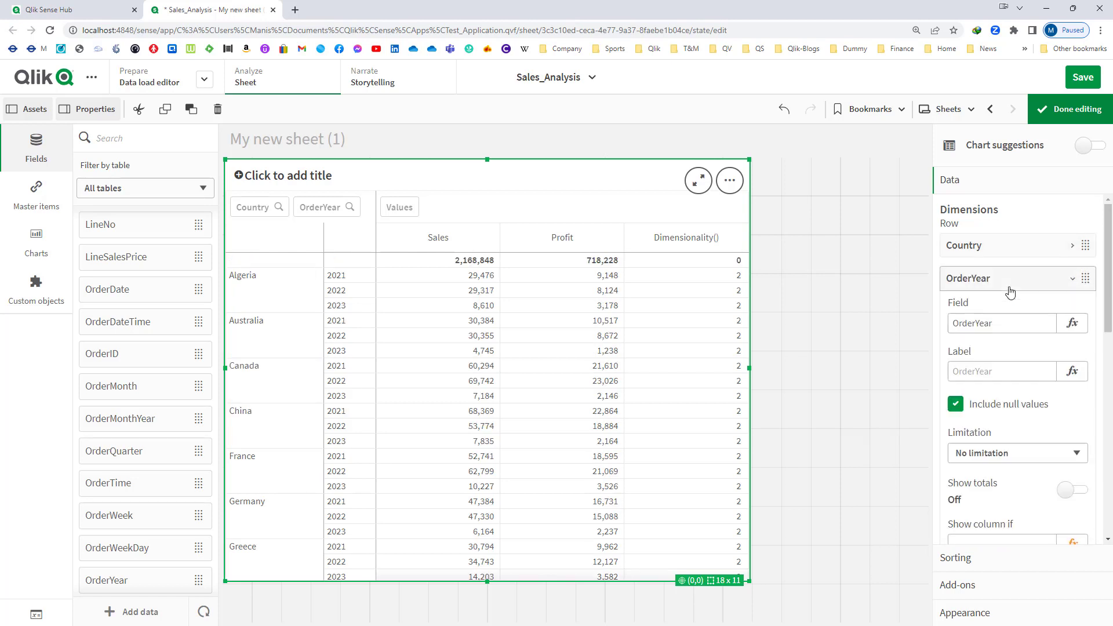
{"action": "left_click", "coordinate": [1082, 493]}
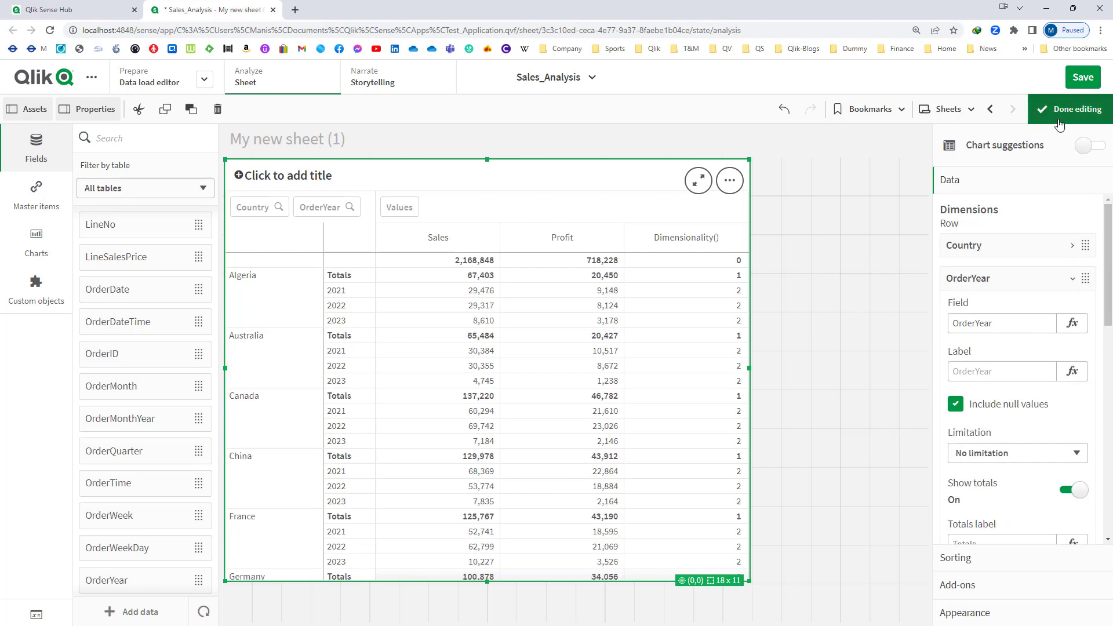
- Finish editing the sheet and compare the Dimensionality() values on the grand total, country totals and year rows
{"action": "left_click", "coordinate": [1061, 110]}
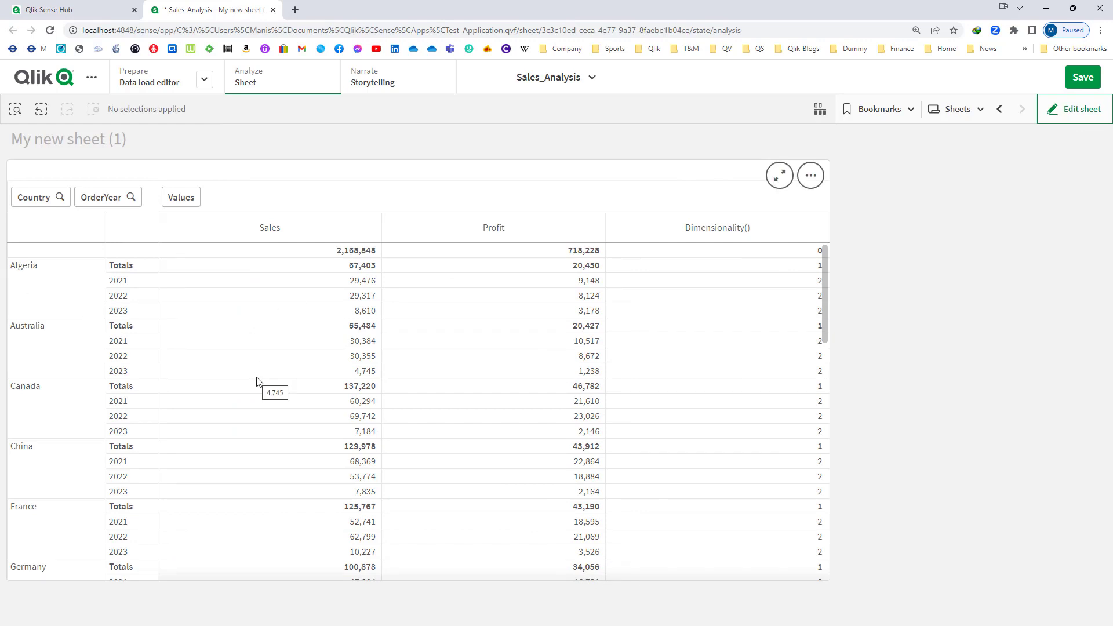
{"action": "scroll", "coordinate": [174, 441], "scroll_direction": "down", "scroll_amount": 4}
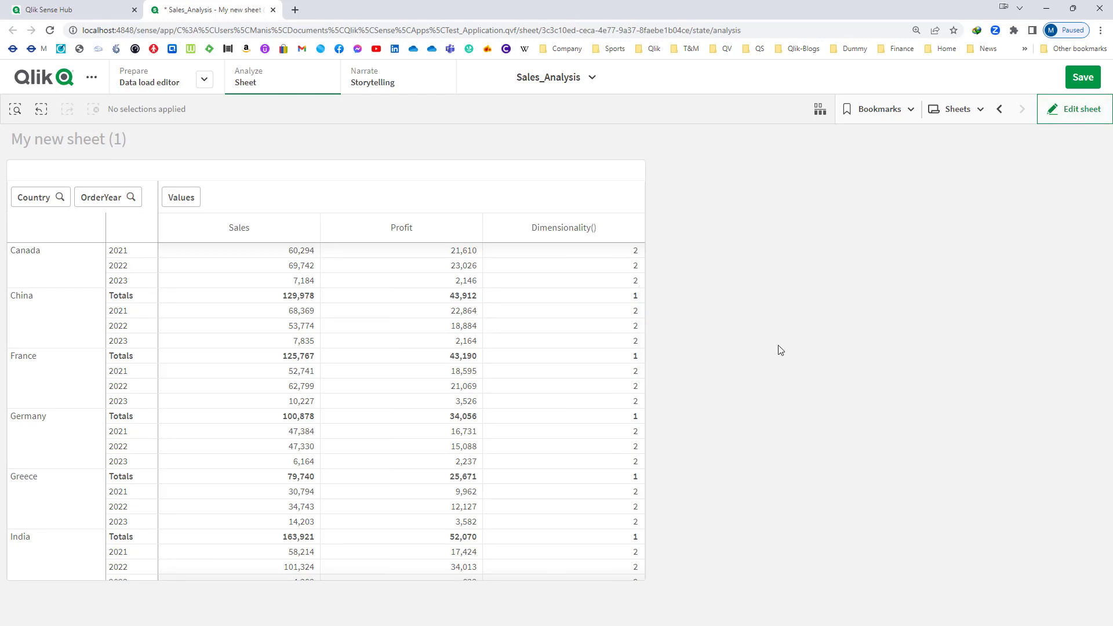
{"action": "scroll", "coordinate": [392, 429], "scroll_direction": "up", "scroll_amount": 3}
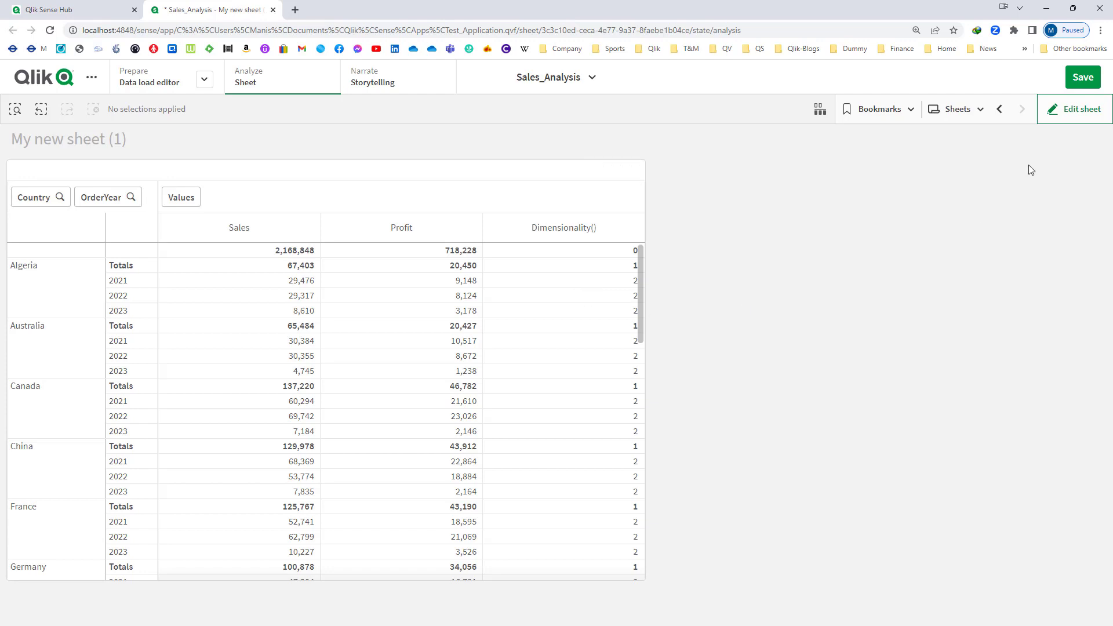
- Resume editing the sheet, add the measure IF(Dimensionality() = 0, '#005C29') to the pivot table, and widen the table to 17 grid columns
{"action": "left_click", "coordinate": [1065, 110]}
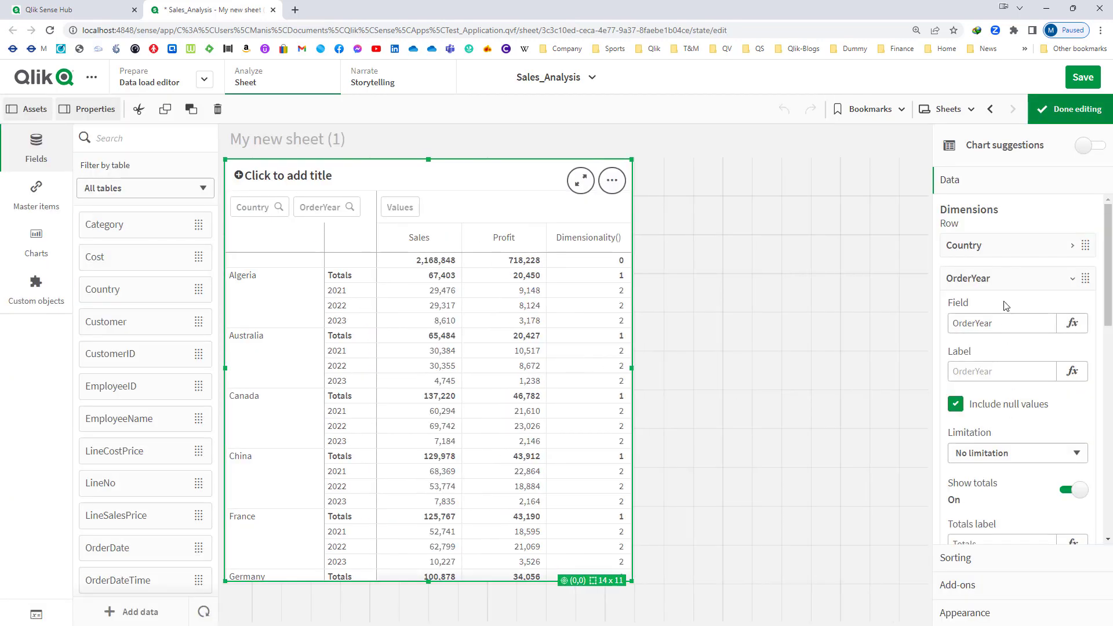
{"action": "left_click", "coordinate": [997, 280]}
{"action": "scroll", "coordinate": [1022, 464], "scroll_direction": "down", "scroll_amount": 2}
{"action": "left_click", "coordinate": [1021, 496]}
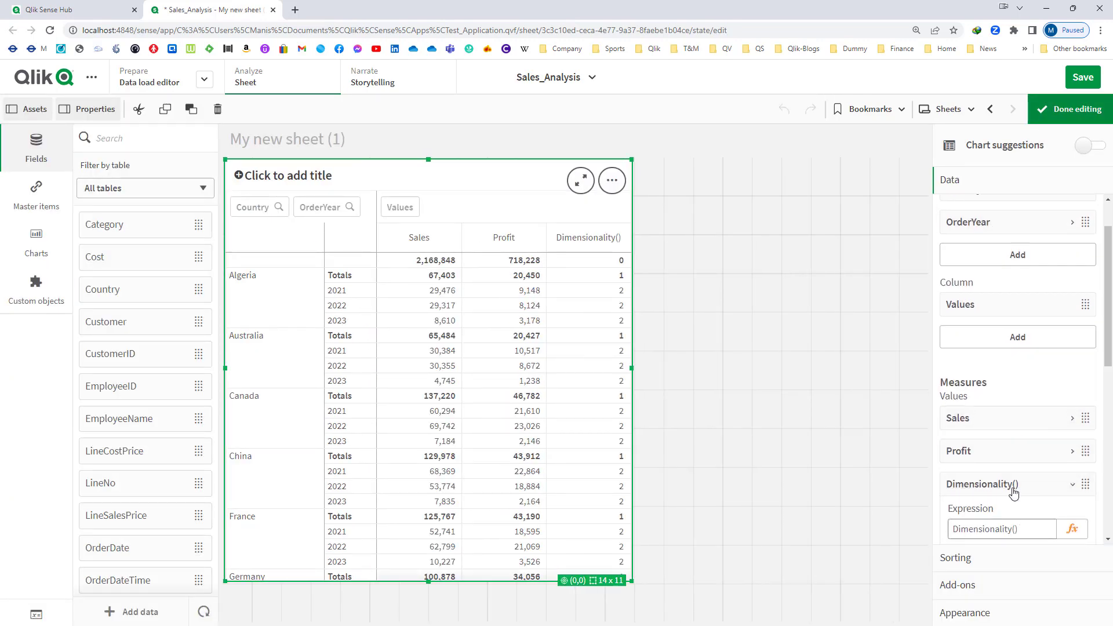
{"action": "left_click", "coordinate": [1012, 488]}
{"action": "left_click", "coordinate": [1019, 517]}
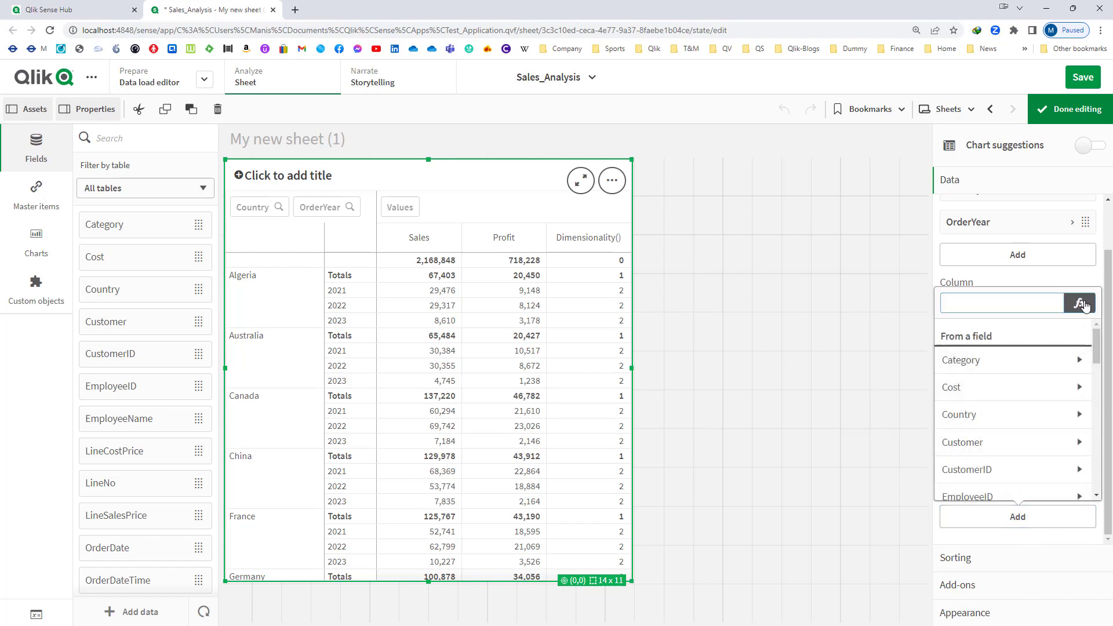
{"action": "left_click", "coordinate": [1080, 303]}
{"action": "type", "text": "IF("}
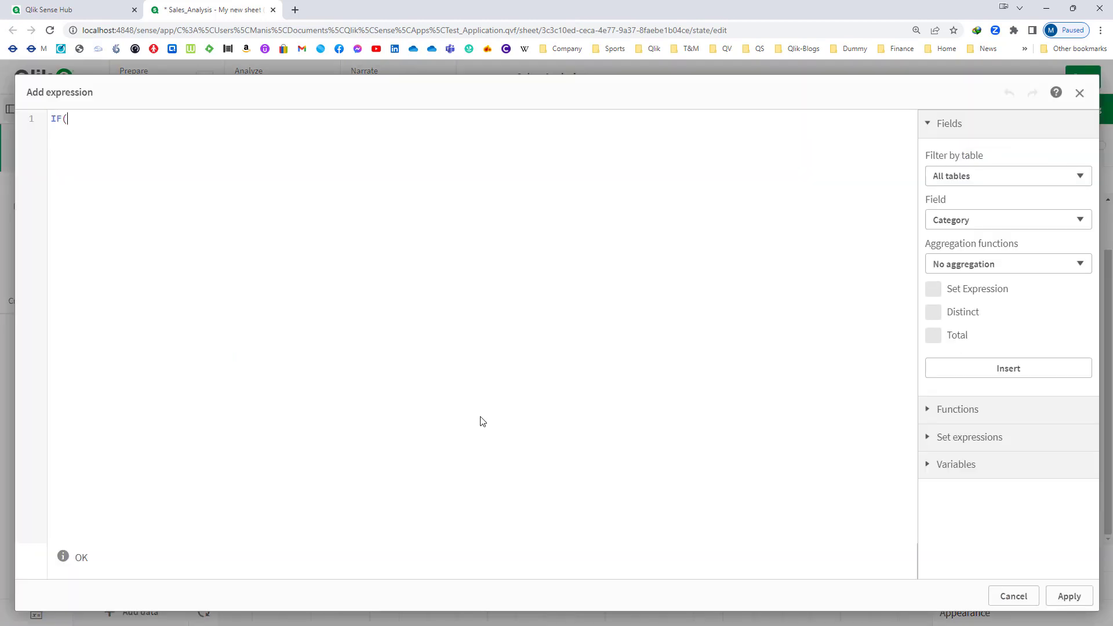
{"action": "type", "text": "Dim"}
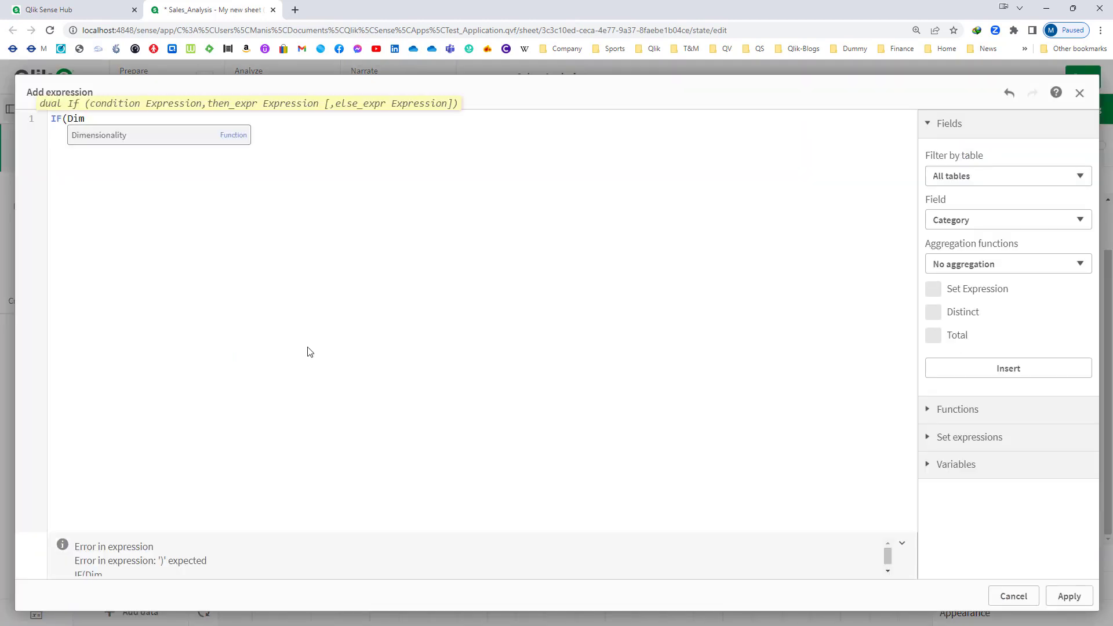
{"action": "key", "text": "Return"}
{"action": "type", "text": ") = 0, '#005C2"}
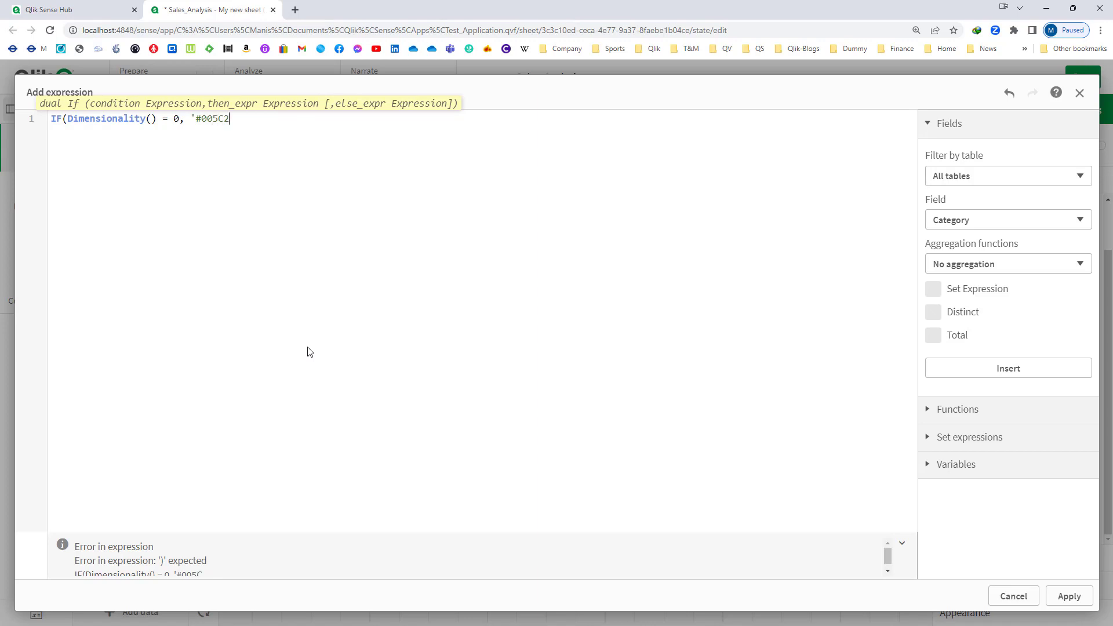
{"action": "type", "text": ")"}
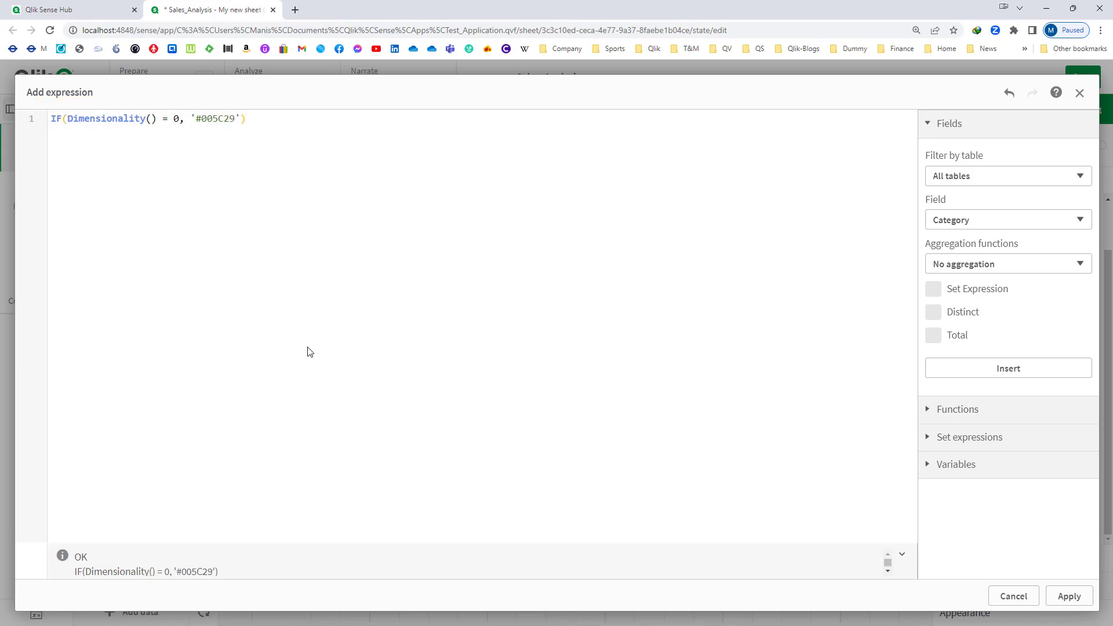
{"action": "left_click", "coordinate": [1069, 596]}
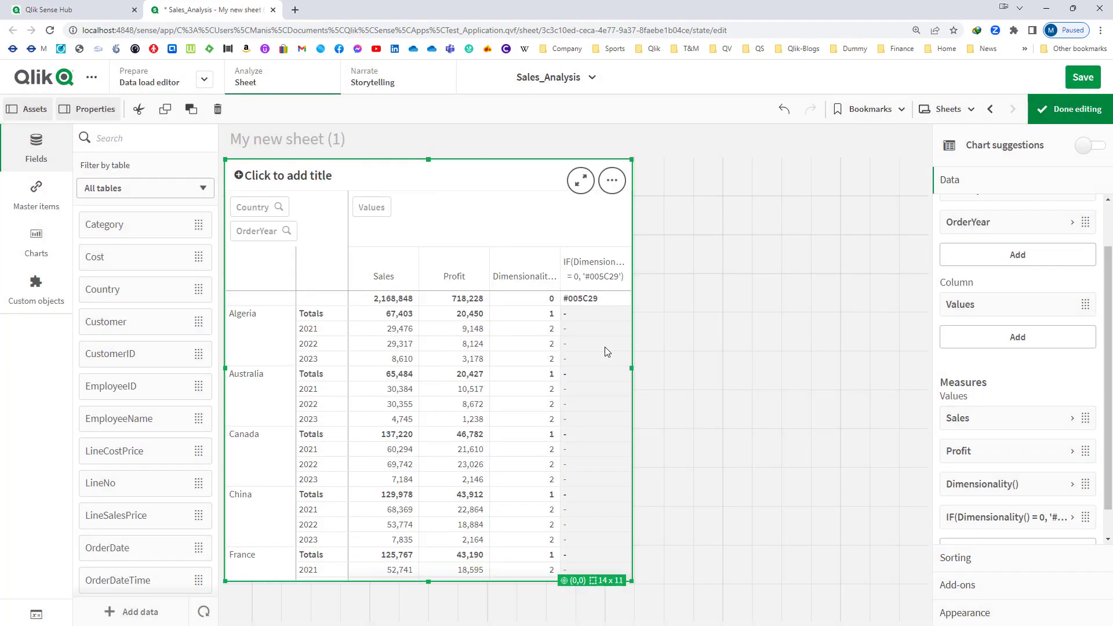
{"action": "left_click_drag", "start_coordinate": [635, 369], "coordinate": [719, 364]}
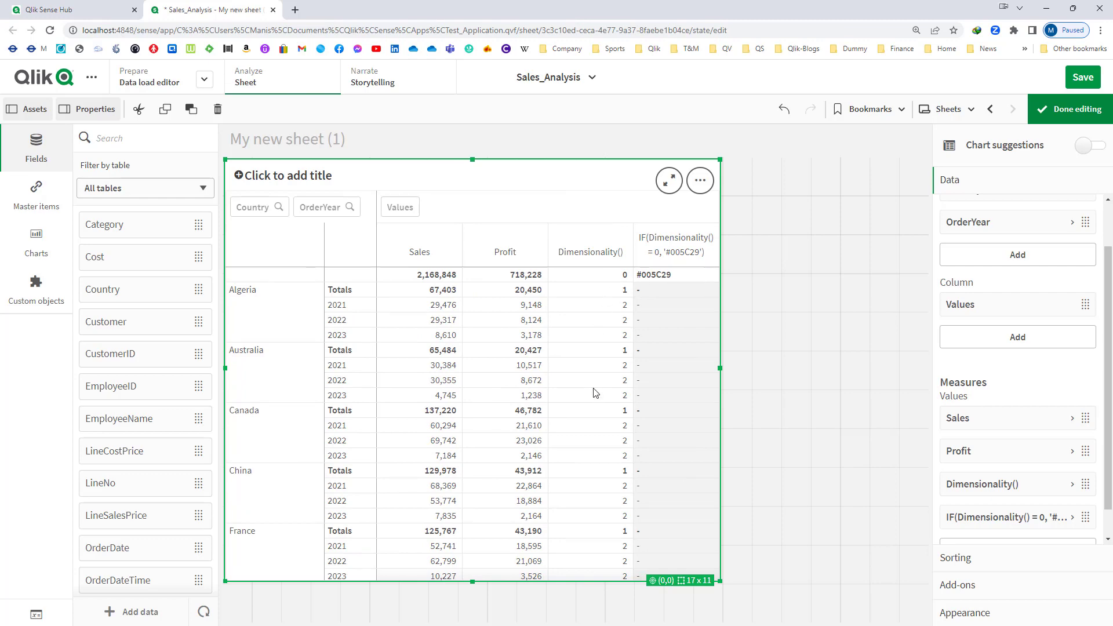
- In the new colour measure's expression, duplicate the IF condition onto a second line as a comma-separated nested IF
{"action": "left_click", "coordinate": [1052, 529]}
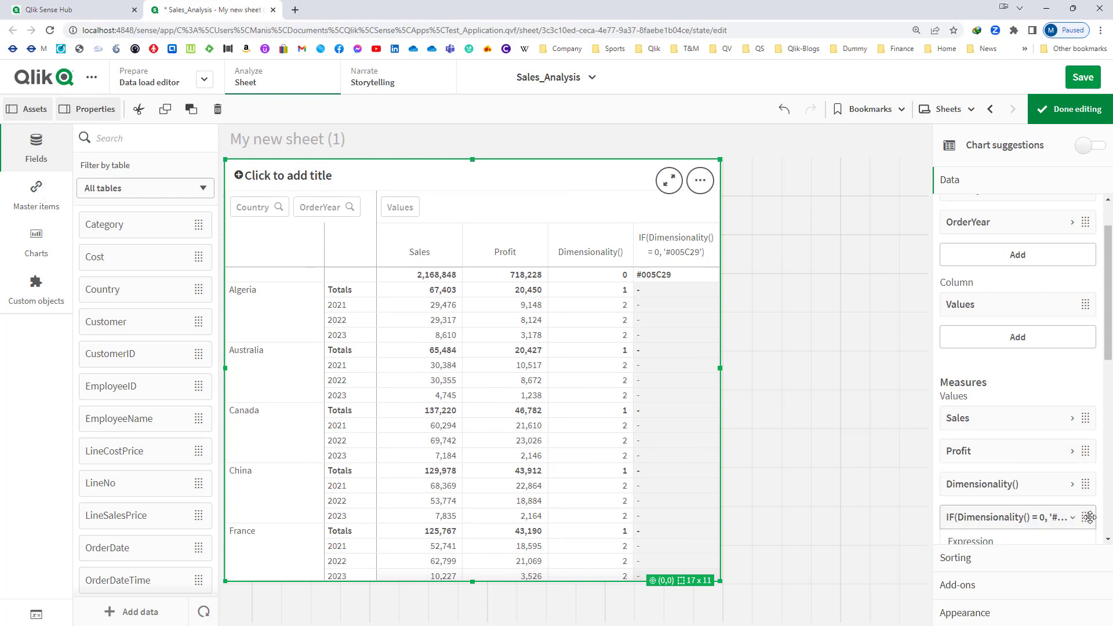
{"action": "left_click", "coordinate": [1072, 389]}
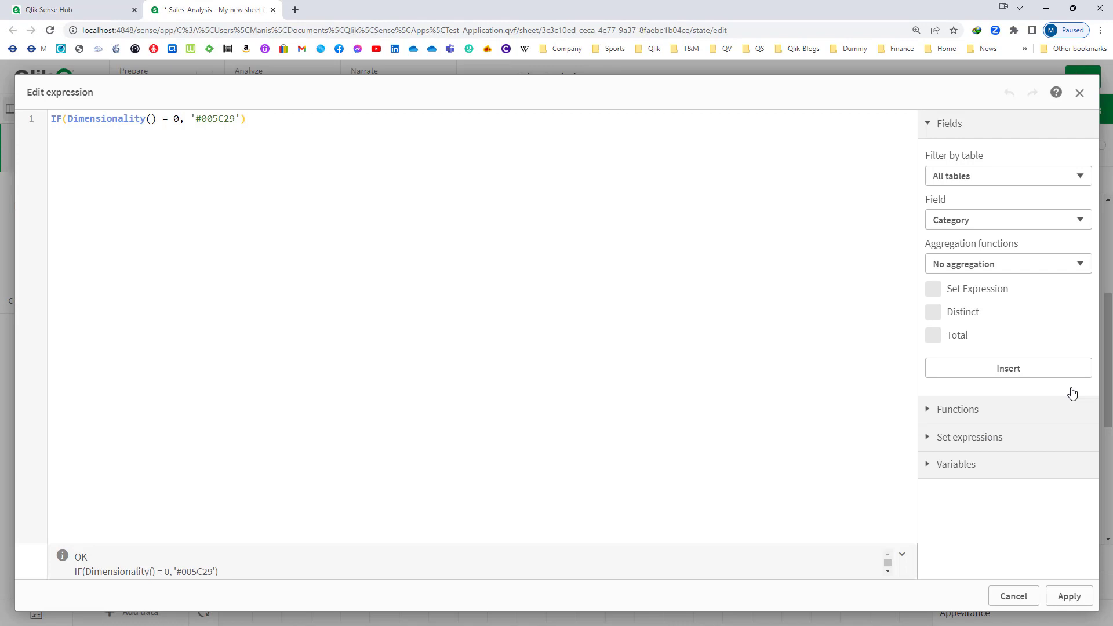
{"action": "key", "text": "Return"}
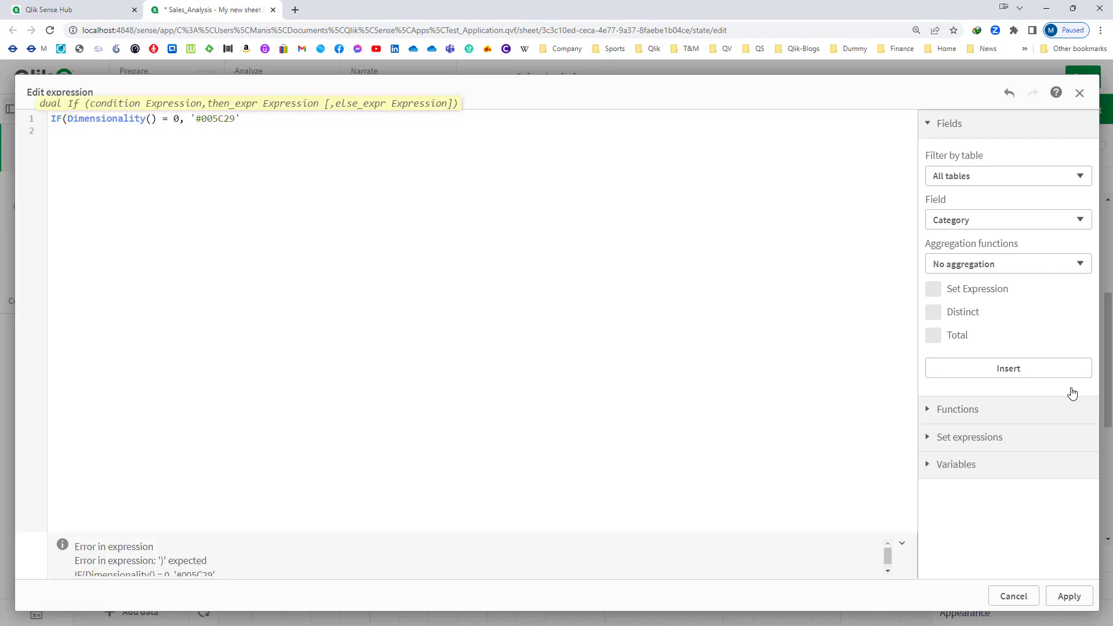
{"action": "key", "text": "shift+End"}
{"action": "key", "text": "ctrl+c"}
{"action": "key", "text": "Down"}
{"action": "key", "text": "ctrl+v"}
{"action": "key", "text": "Left"}
{"action": "key", "text": "Left"}
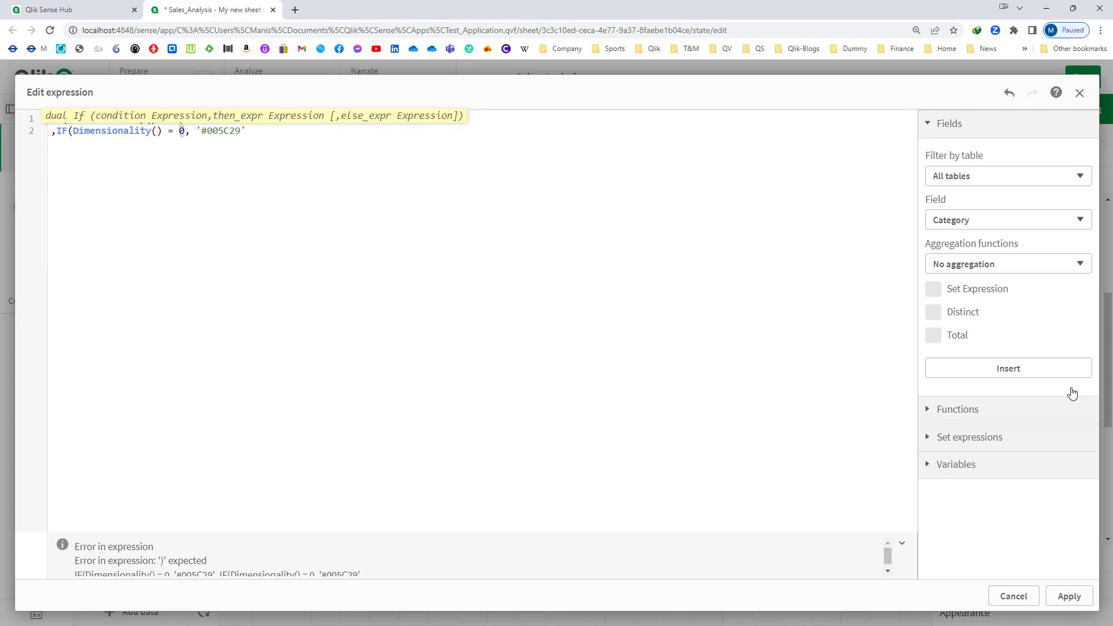
- Make the nested condition Dimensionality() = 1 return '#138808', close both brackets and apply the expression
{"action": "key", "text": "Right"}
{"action": "key", "text": "Right"}
{"action": "key", "text": "Right"}
{"action": "key", "text": "shift+Right"}
{"action": "key", "text": "shift+Right"}
{"action": "key", "text": "shift+Right"}
{"action": "key", "text": "shift+Right"}
{"action": "key", "text": "shift+Right"}
{"action": "key", "text": "shift+Right"}
{"action": "type", "text": "13880"}
{"action": "type", "text": "8' "}
{"action": "type", "text": "))"}
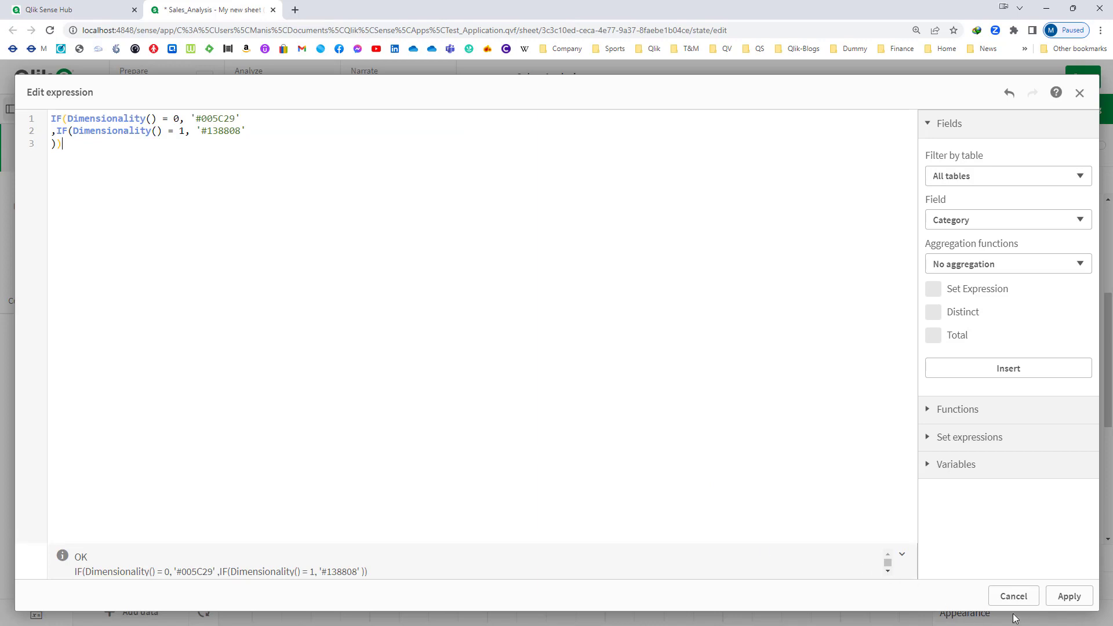
{"action": "left_click", "coordinate": [1069, 597]}
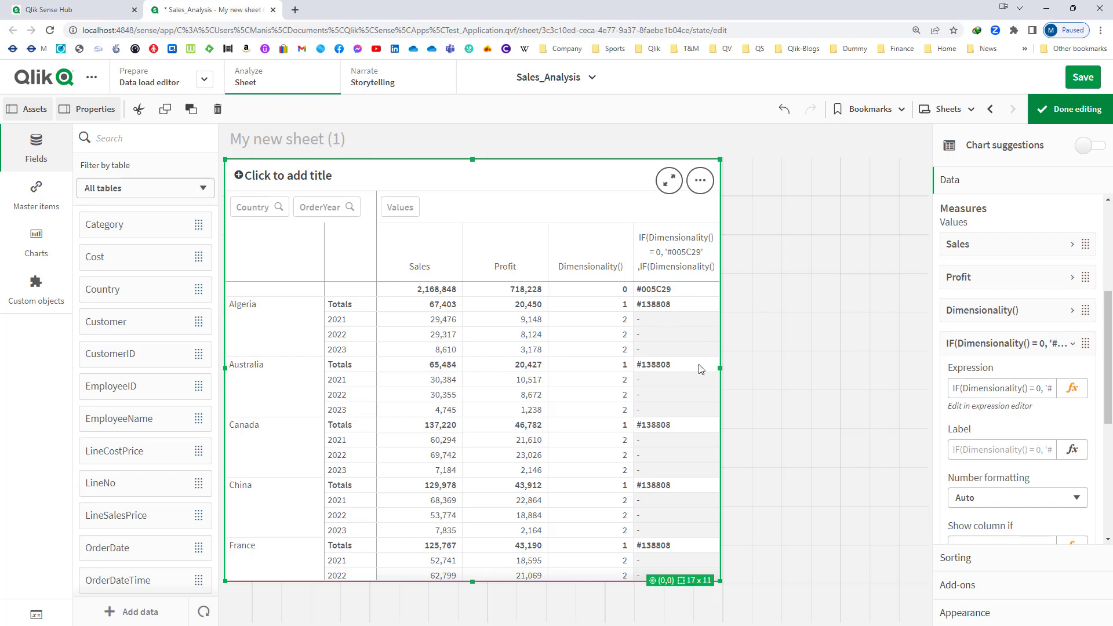
- Reopen the colour measure's expression, duplicate the nested IF line as a third line and add a third closing bracket
{"action": "left_click", "coordinate": [1075, 390]}
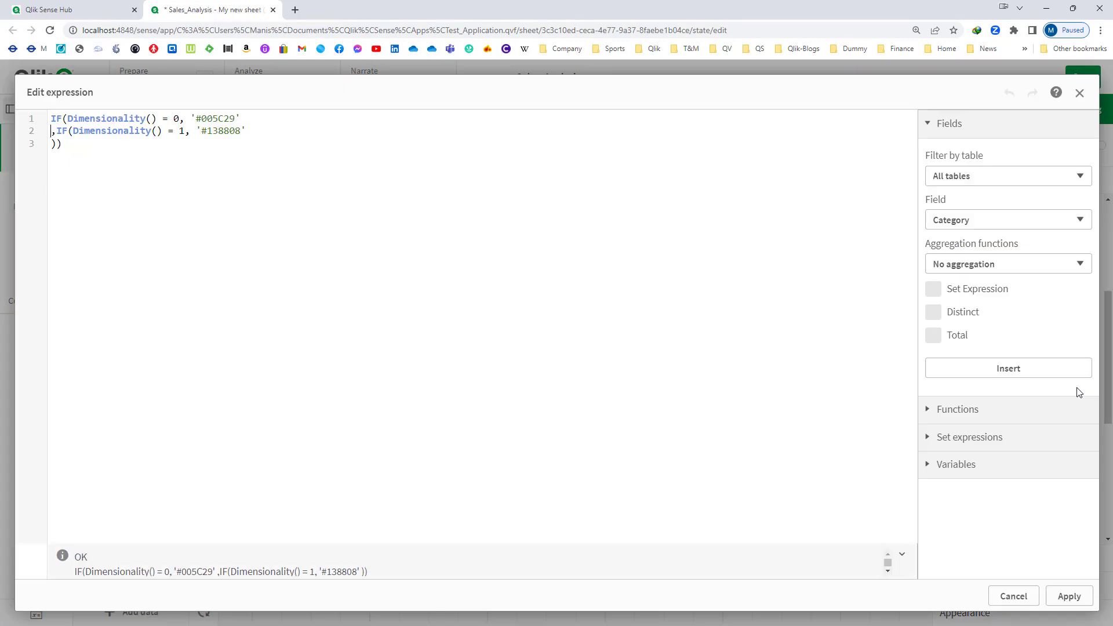
{"action": "key", "text": "shift+End"}
{"action": "key", "text": "ctrl+c"}
{"action": "key", "text": "End"}
{"action": "key", "text": "Return"}
{"action": "key", "text": "ctrl+v"}
{"action": "key", "text": "Down"}
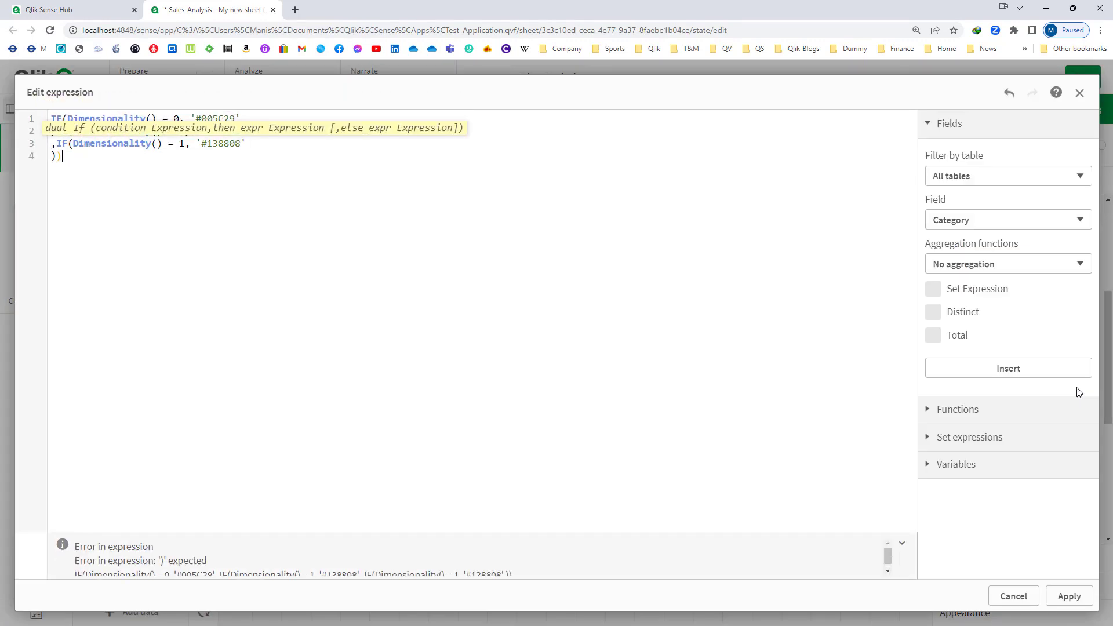
{"action": "type", "text": ")"}
- Change the colour code in the third IF line to '#D0F0C0'
{"action": "key", "text": "Up"}
{"action": "key", "text": "End"}
{"action": "key", "text": "Left"}
{"action": "key", "text": "shift+Left"}
{"action": "key", "text": "shift+Left"}
{"action": "key", "text": "shift+Left"}
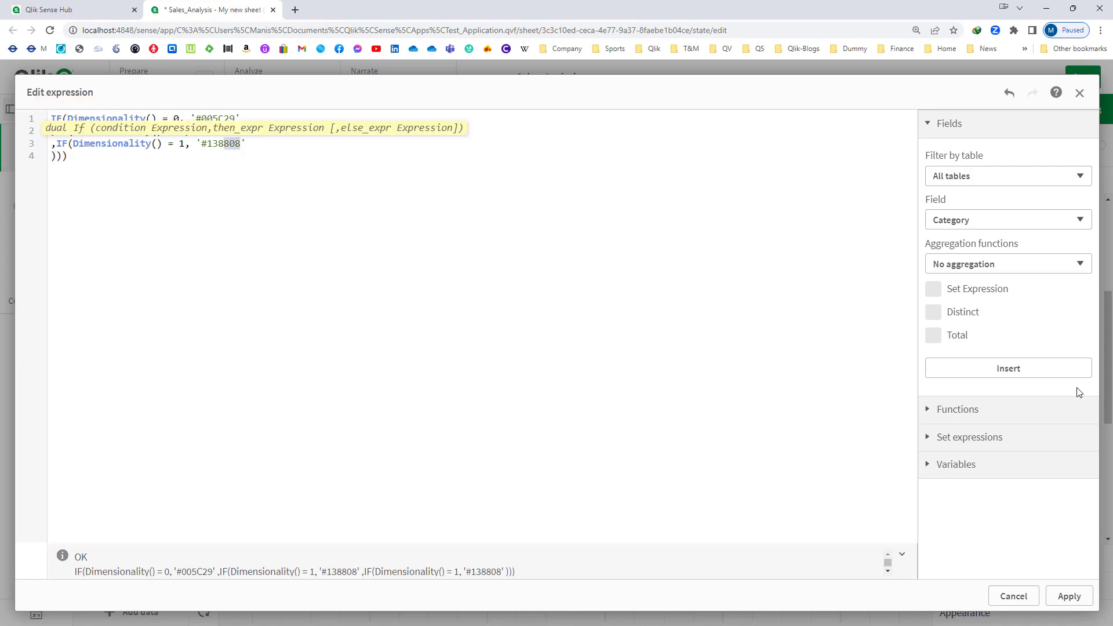
{"action": "key", "text": "shift+Left"}
{"action": "key", "text": "shift+Left"}
{"action": "key", "text": "shift+Left"}
{"action": "type", "text": "D0F0C0"}
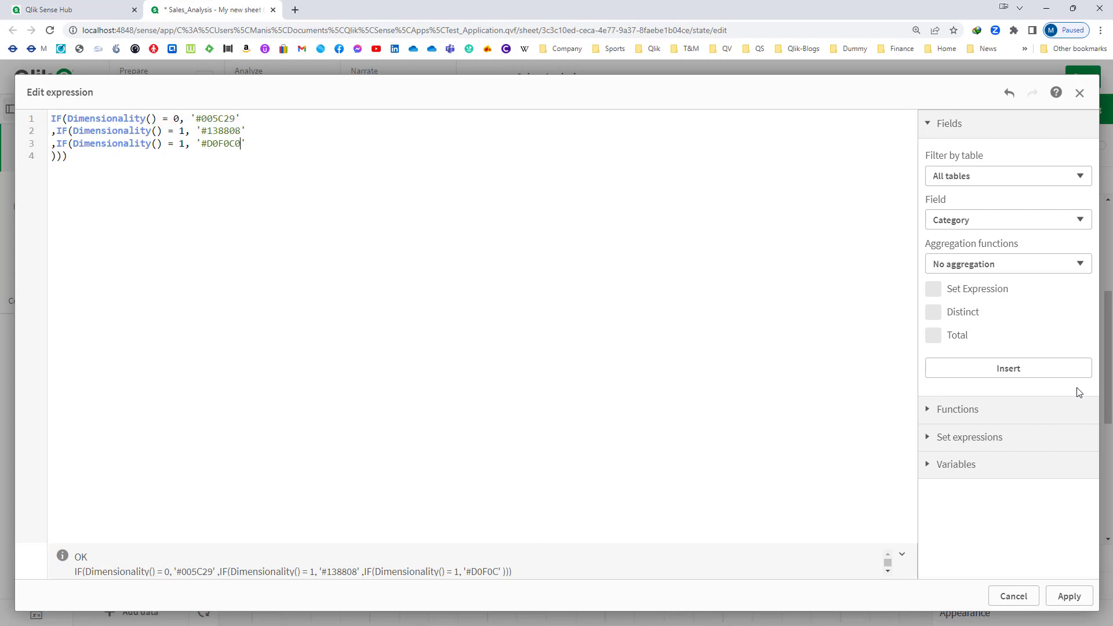
- Set the third IF line's condition to Dimensionality() = 2 and apply the expression
{"action": "key", "text": "ctrl+a"}
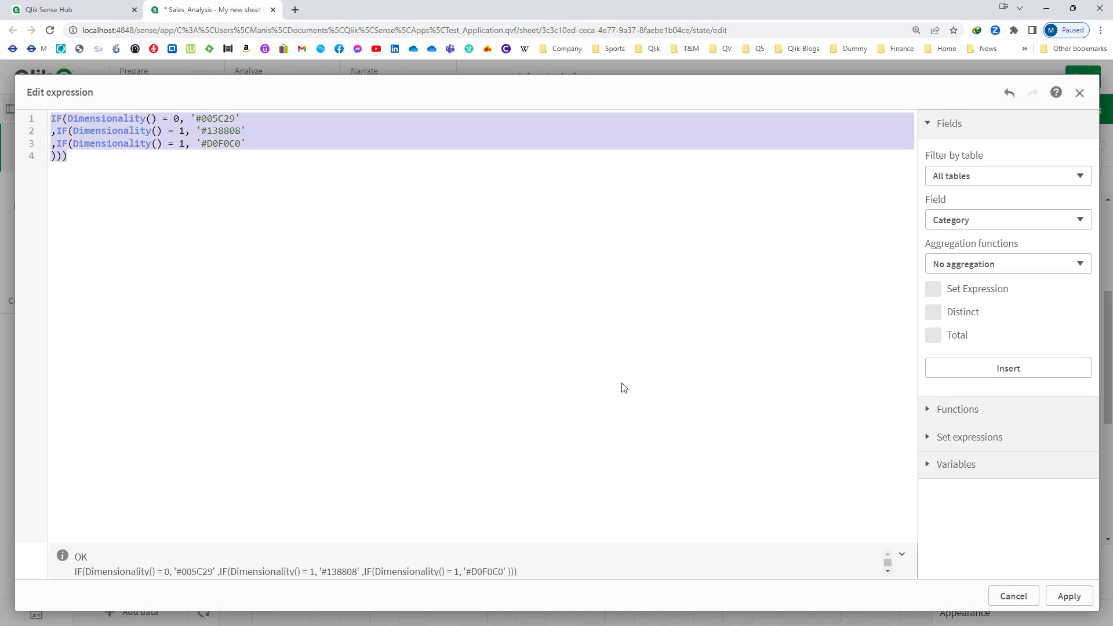
{"action": "left_click", "coordinate": [182, 144]}
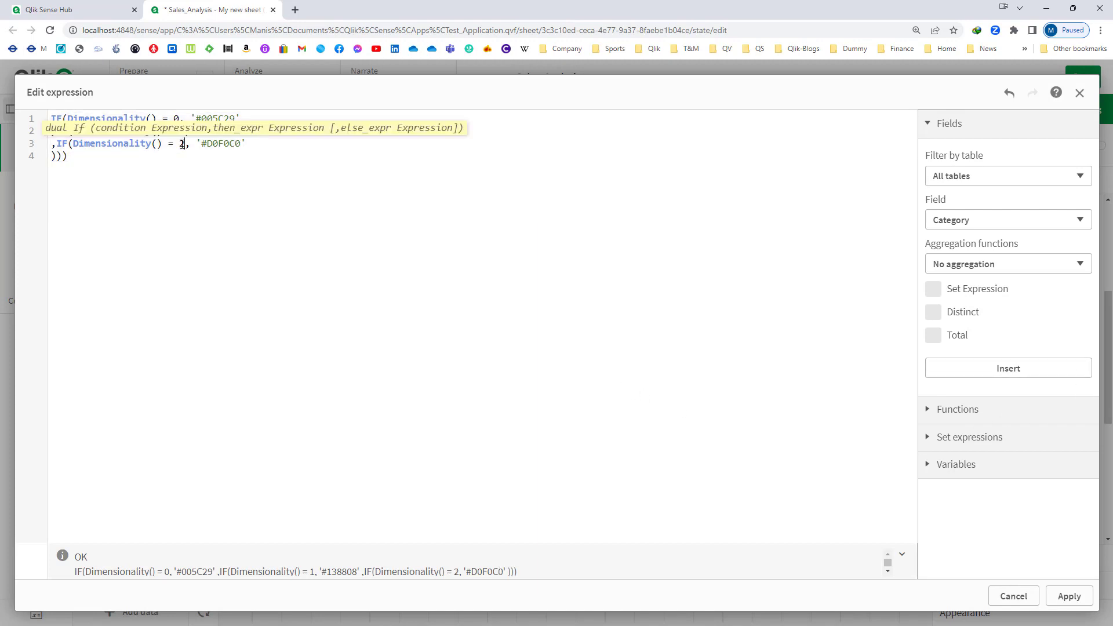
{"action": "key", "text": "ctrl+a"}
{"action": "left_click", "coordinate": [1070, 596]}
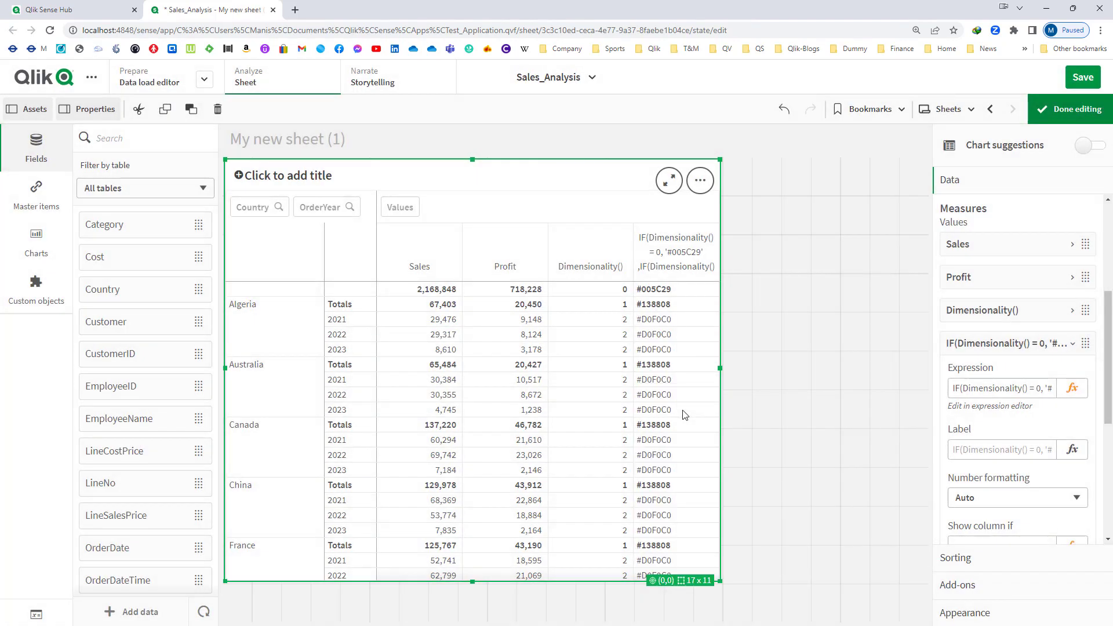
- Copy the colour measure's full expression and start a new variable named vColoursByDimensionality
{"action": "left_click", "coordinate": [1012, 384]}
{"action": "key", "text": "ctrl+a"}
{"action": "left_click", "coordinate": [1070, 595]}
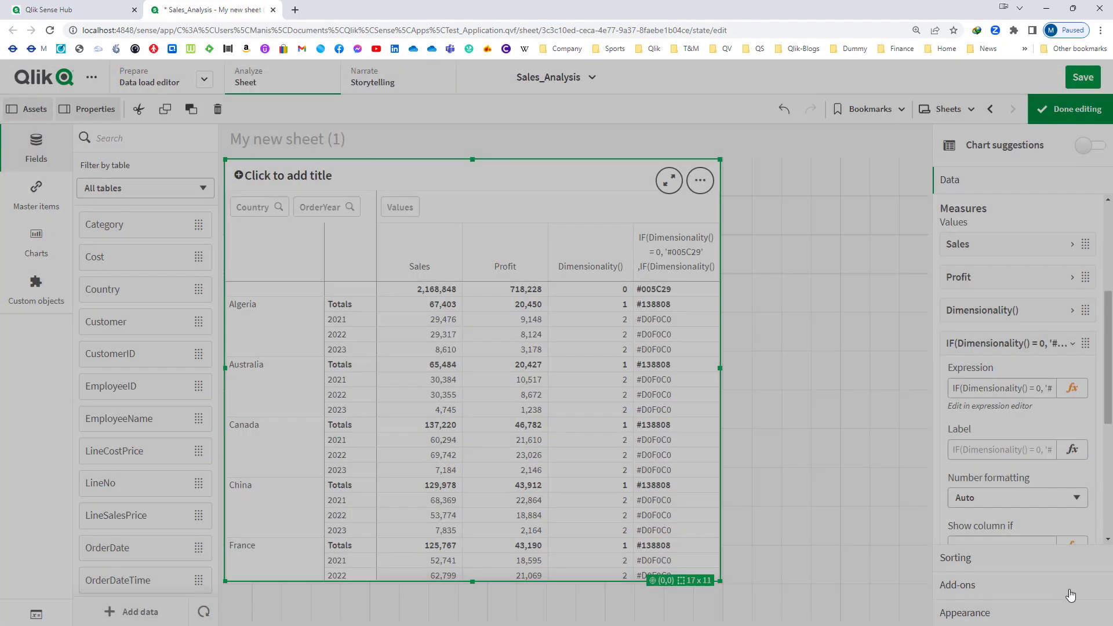
{"action": "left_click", "coordinate": [36, 614]}
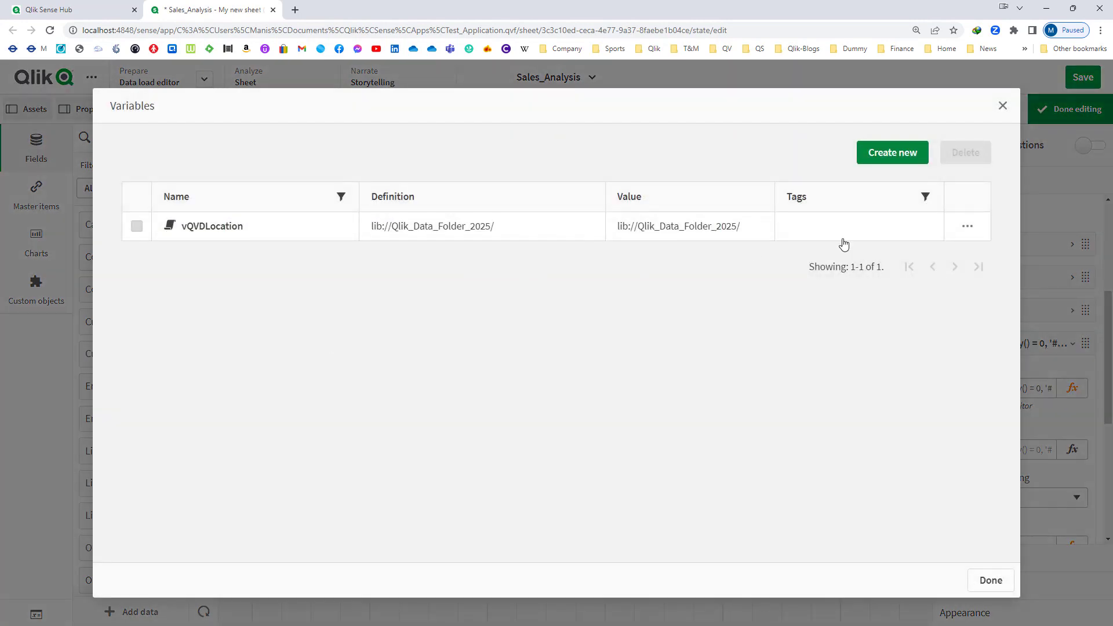
{"action": "left_click", "coordinate": [887, 160]}
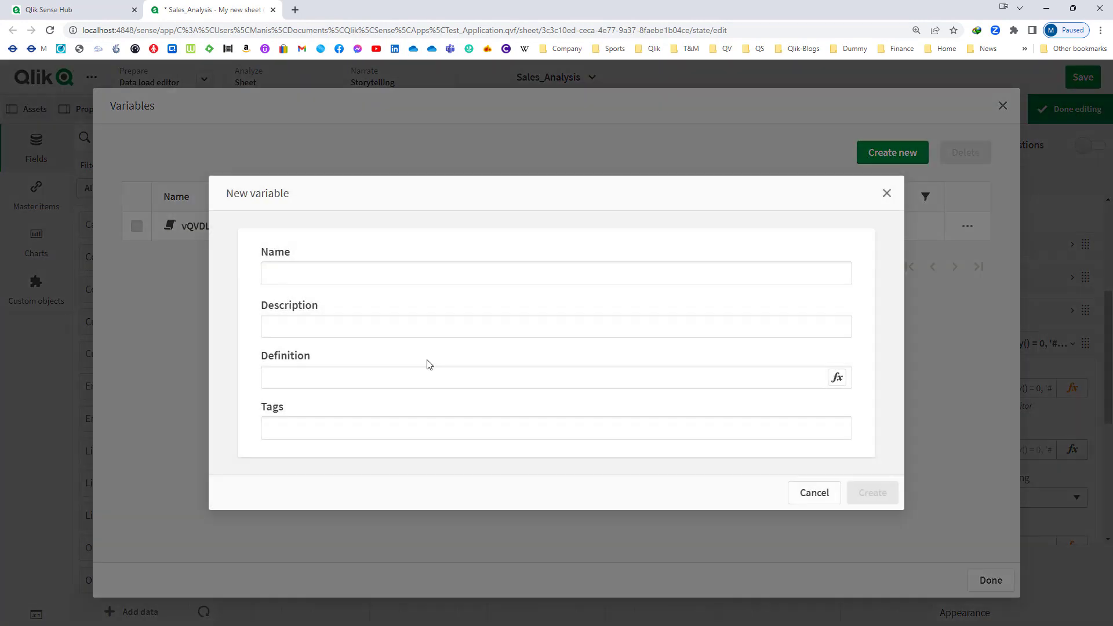
{"action": "left_click", "coordinate": [368, 275]}
{"action": "type", "text": "vCol"}
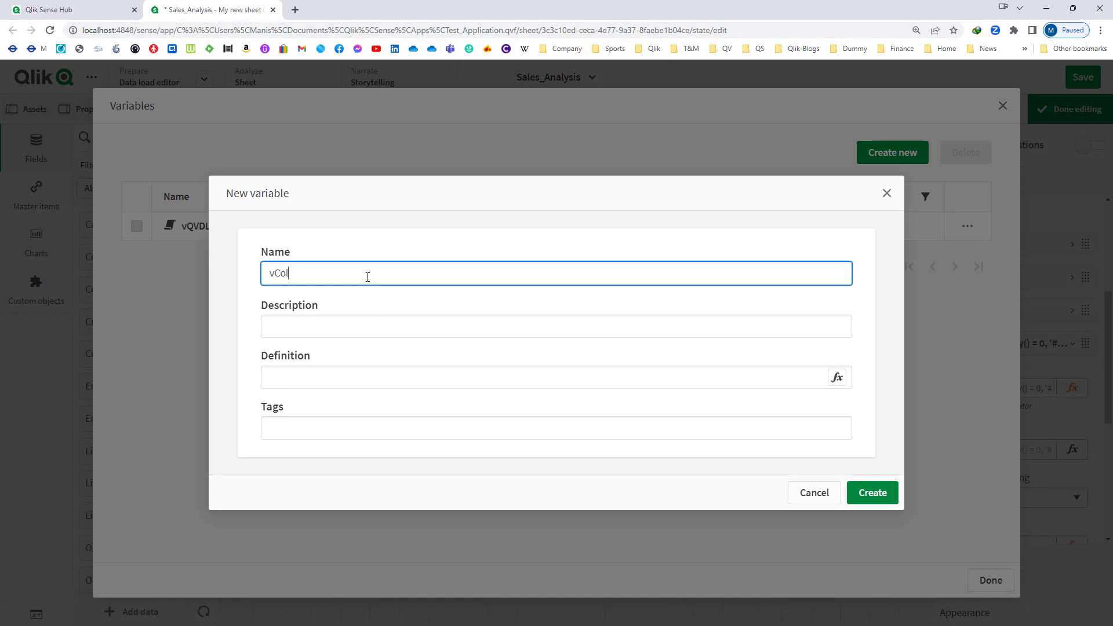
{"action": "type", "text": "oursByDImensionality"}
{"action": "key", "text": "Tab"}
- Use the copied three-level Dimensionality() IF expression as the variable's definition, create the variable and close the variables list
{"action": "left_click", "coordinate": [356, 377]}
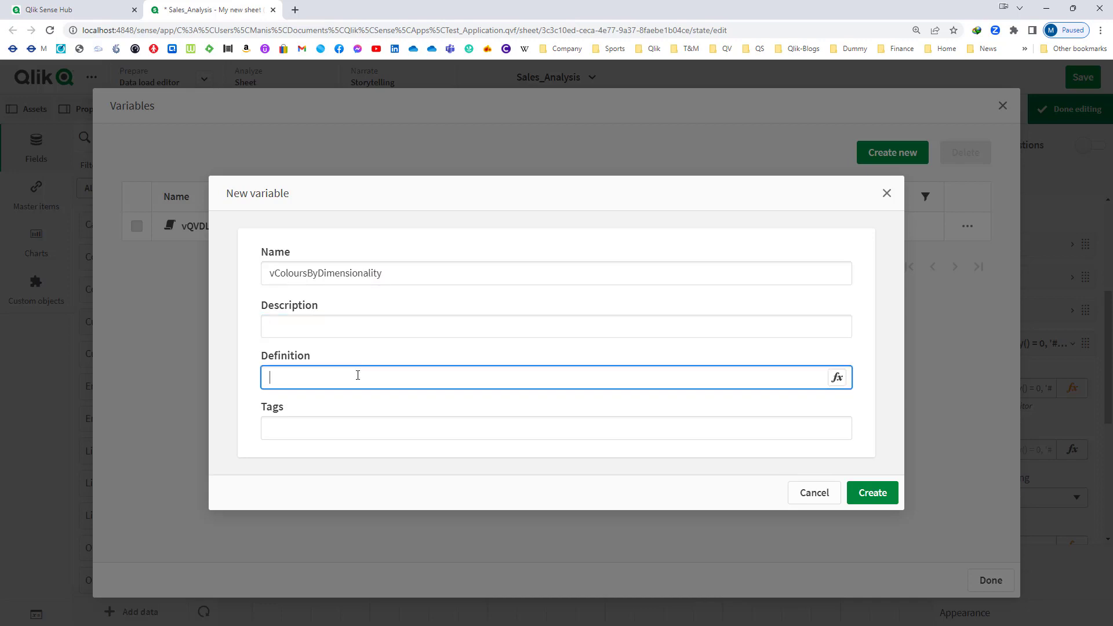
{"action": "key", "text": "ctrl+v"}
{"action": "left_click", "coordinate": [837, 378]}
{"action": "key", "text": "ctrl+a"}
{"action": "key", "text": "ctrl+v"}
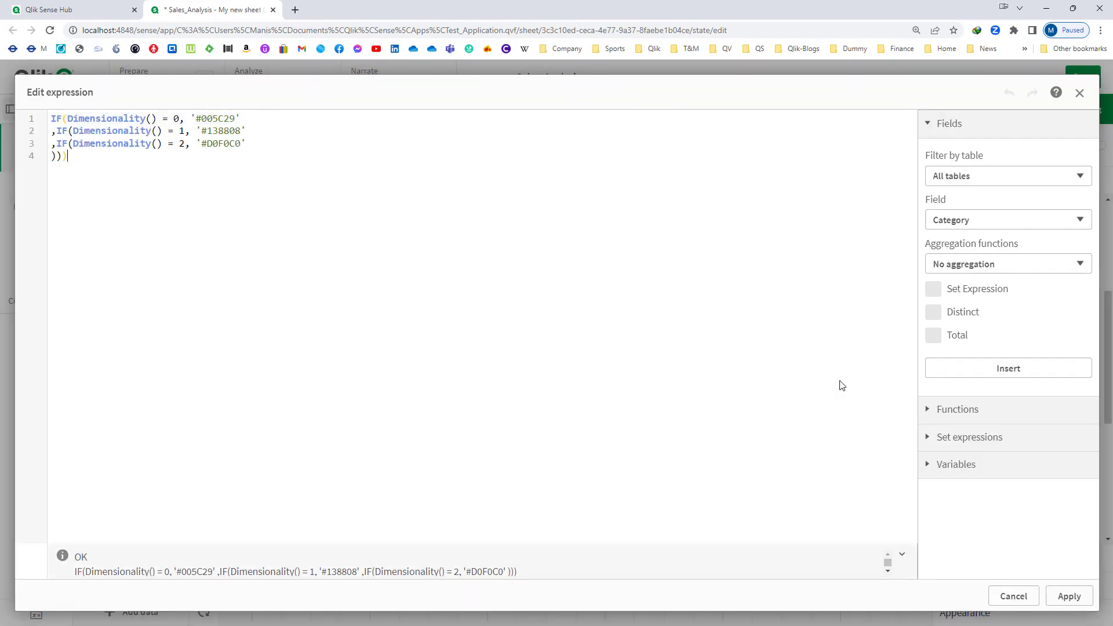
{"action": "left_click", "coordinate": [1070, 600]}
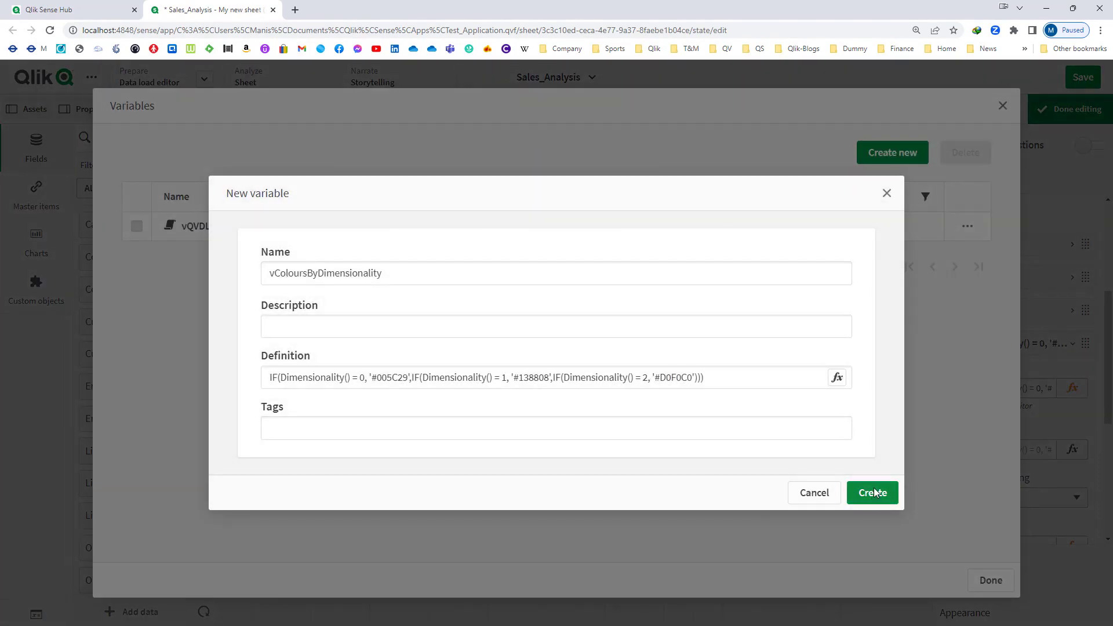
{"action": "left_click", "coordinate": [875, 492]}
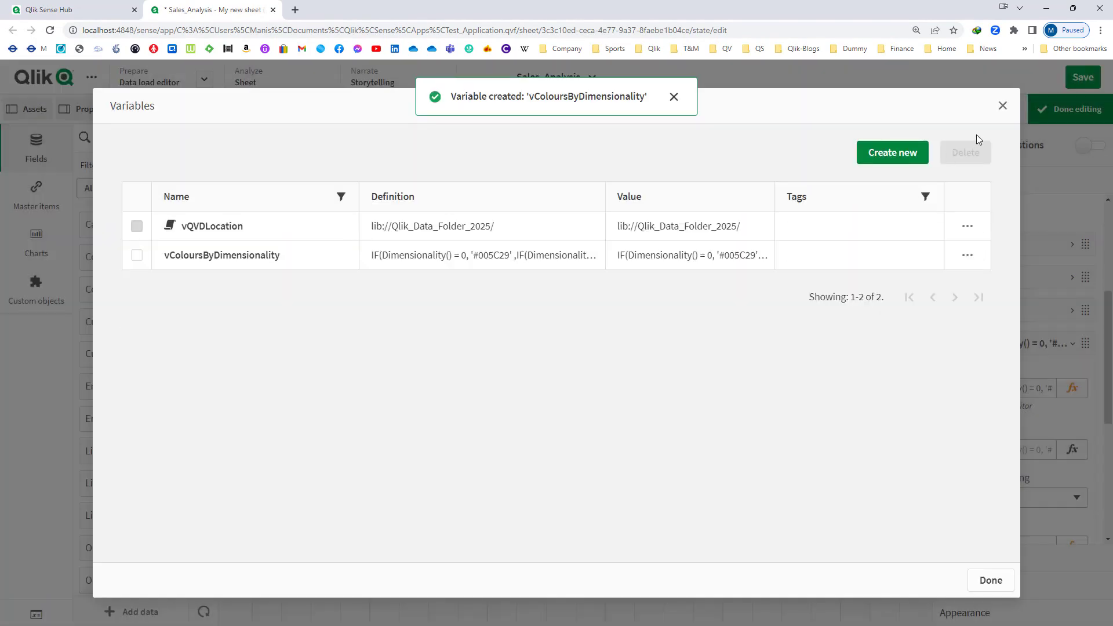
{"action": "left_click", "coordinate": [1003, 105]}
- Set the Sales measure's background color expression to $(vColoursByDimensionality)
{"action": "left_click", "coordinate": [1037, 353]}
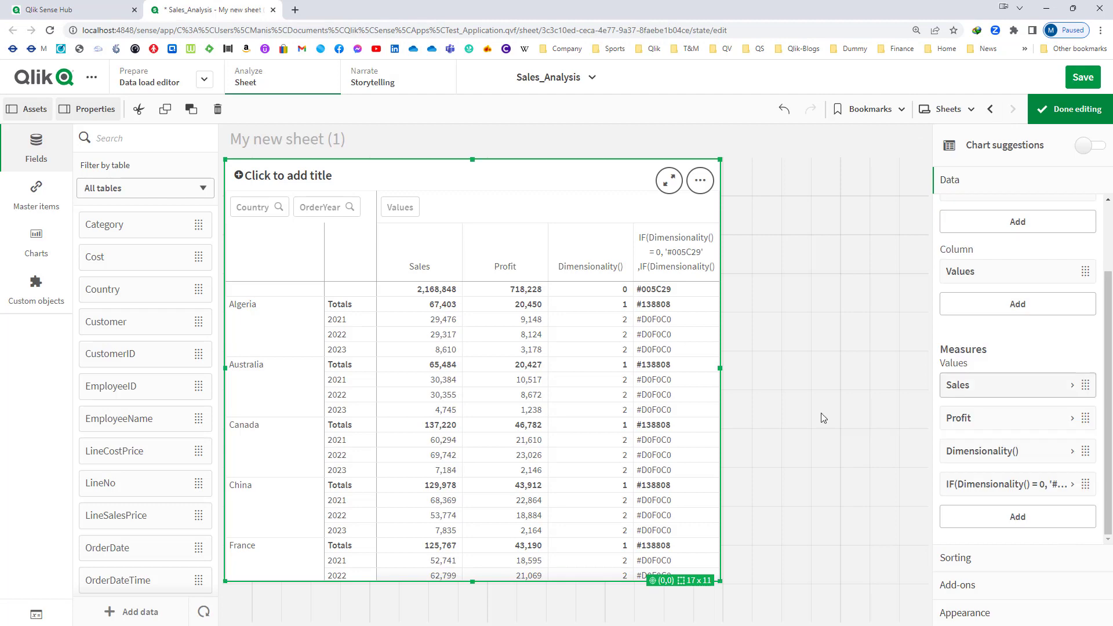
{"action": "left_click", "coordinate": [1003, 392]}
{"action": "scroll", "coordinate": [1015, 429], "scroll_direction": "down", "scroll_amount": 2}
{"action": "scroll", "coordinate": [1021, 446], "scroll_direction": "down", "scroll_amount": 1}
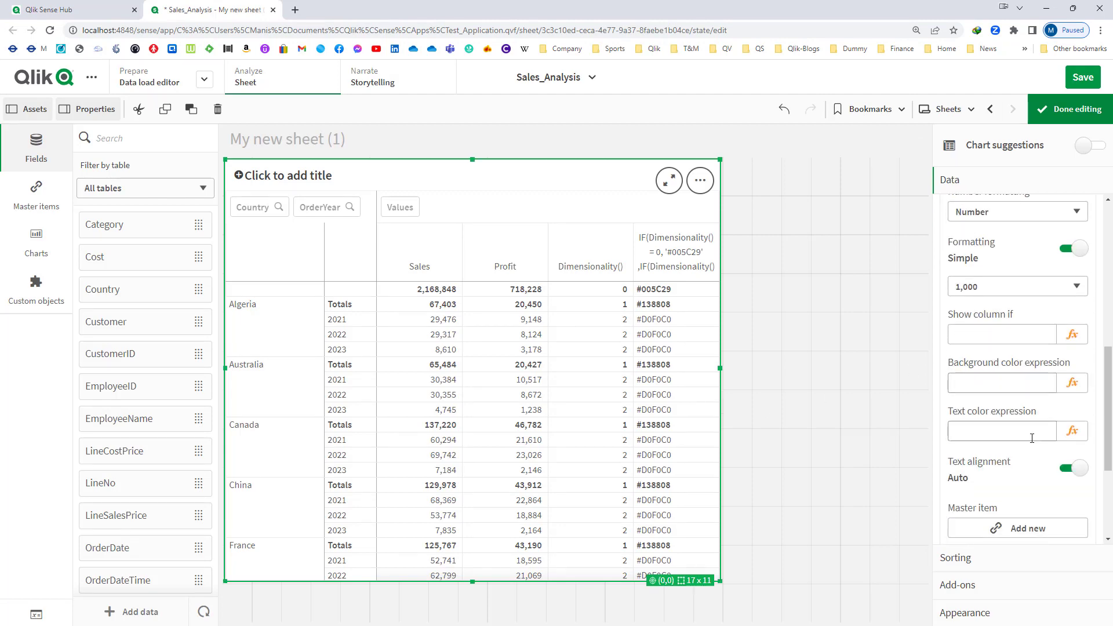
{"action": "left_click", "coordinate": [1072, 386]}
{"action": "type", "text": "v"}
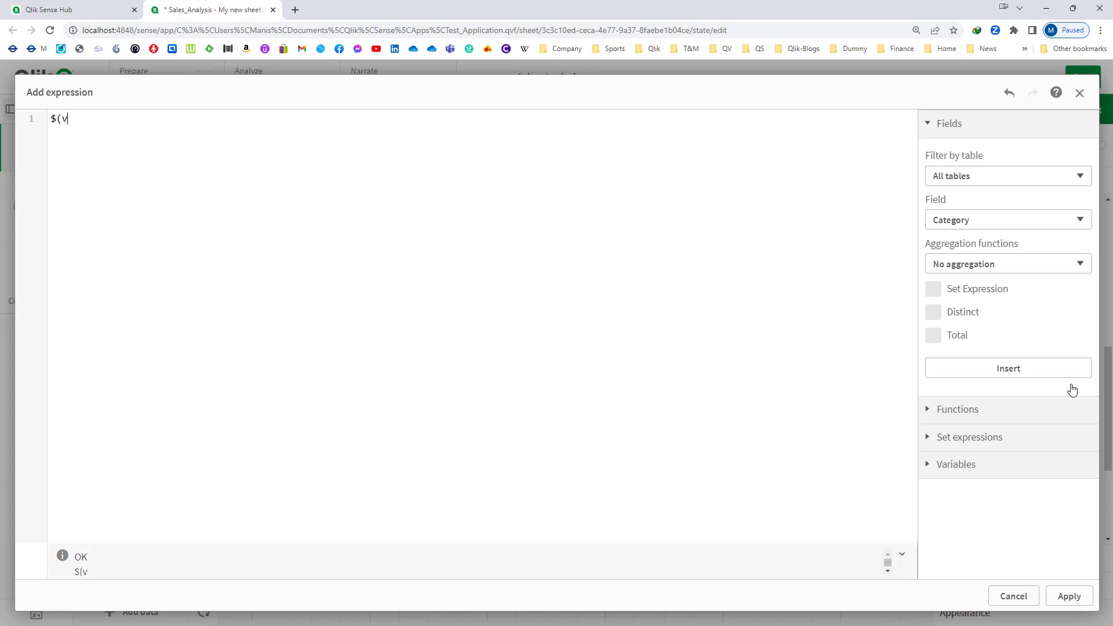
{"action": "key", "text": "Down"}
{"action": "key", "text": "Down"}
{"action": "key", "text": "Return"}
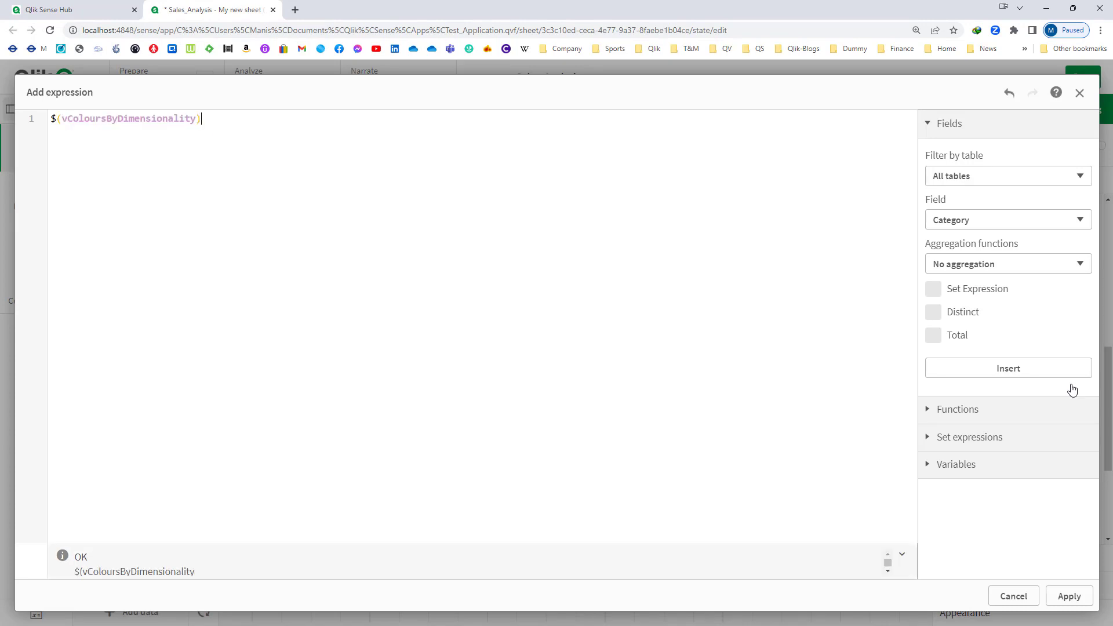
{"action": "key", "text": "ctrl+a"}
{"action": "key", "text": "ctrl+c"}
{"action": "left_click", "coordinate": [1069, 596]}
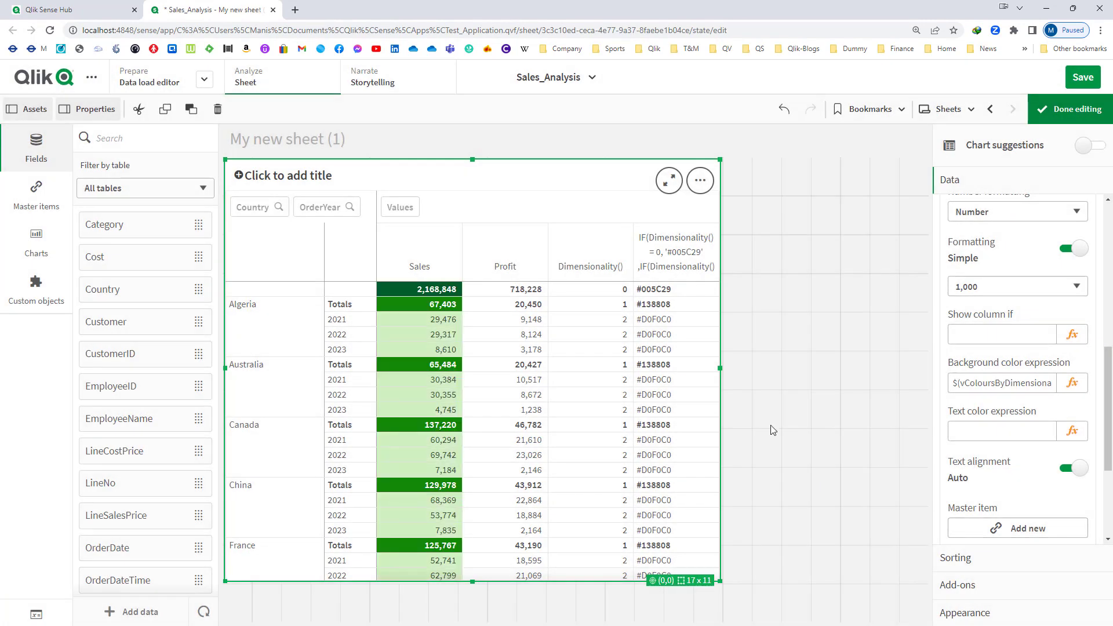
- Set the Country row dimension's background color expression to $(vColoursByDimensionality)
{"action": "scroll", "coordinate": [986, 313], "scroll_direction": "up", "scroll_amount": 10}
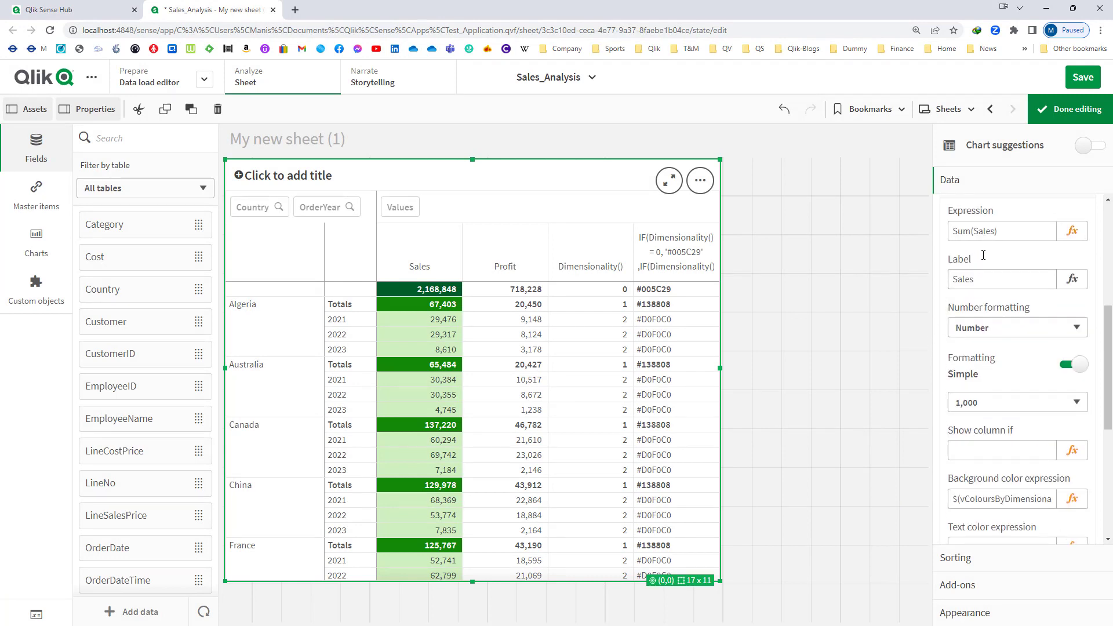
{"action": "left_click", "coordinate": [980, 246]}
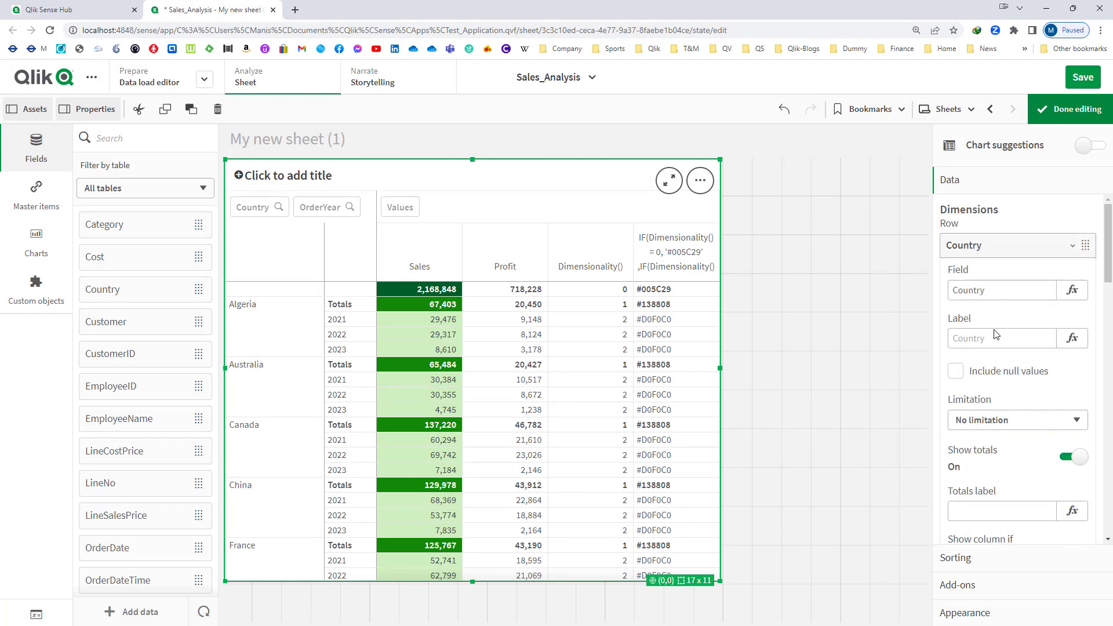
{"action": "left_click", "coordinate": [994, 338]}
{"action": "scroll", "coordinate": [979, 444], "scroll_direction": "down", "scroll_amount": 3}
{"action": "left_click", "coordinate": [984, 433]}
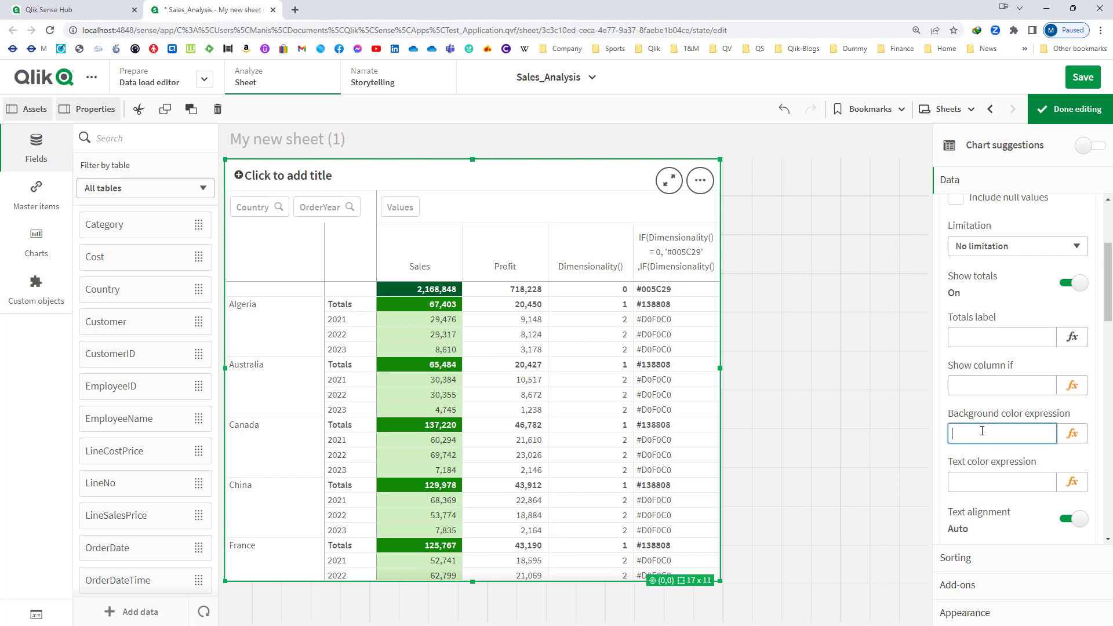
{"action": "key", "text": "ctrl+v"}
{"action": "key", "text": "Tab"}
{"action": "scroll", "coordinate": [1019, 325], "scroll_direction": "up", "scroll_amount": 5}
{"action": "left_click", "coordinate": [1008, 246]}
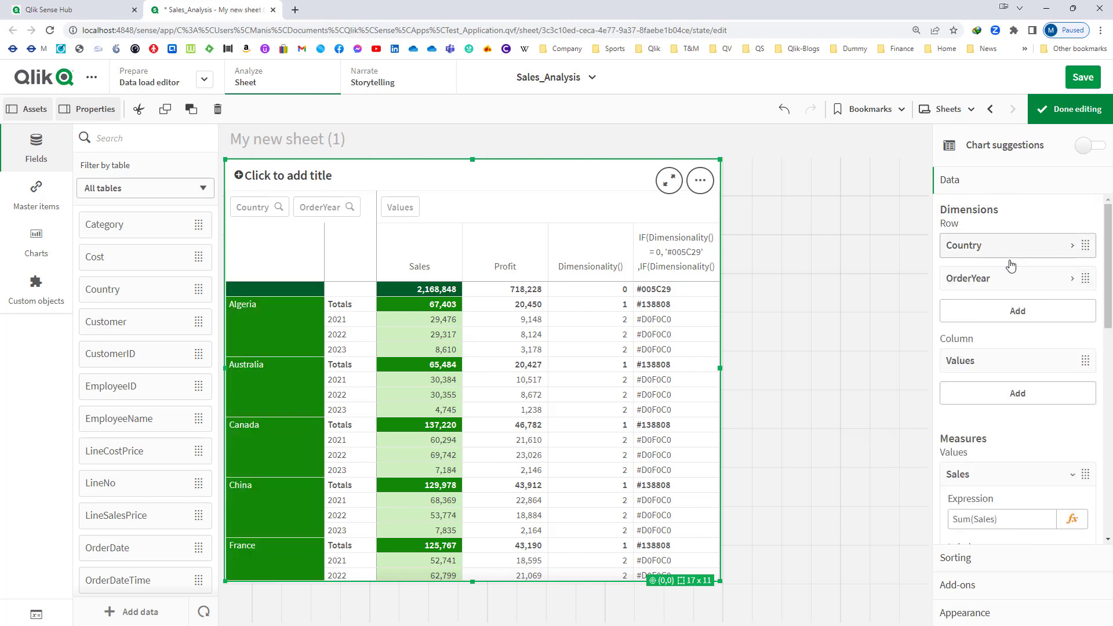
- Set the OrderYear row dimension's background color expression to $(vColoursByDimensionality)
{"action": "scroll", "coordinate": [1020, 464], "scroll_direction": "down", "scroll_amount": 2}
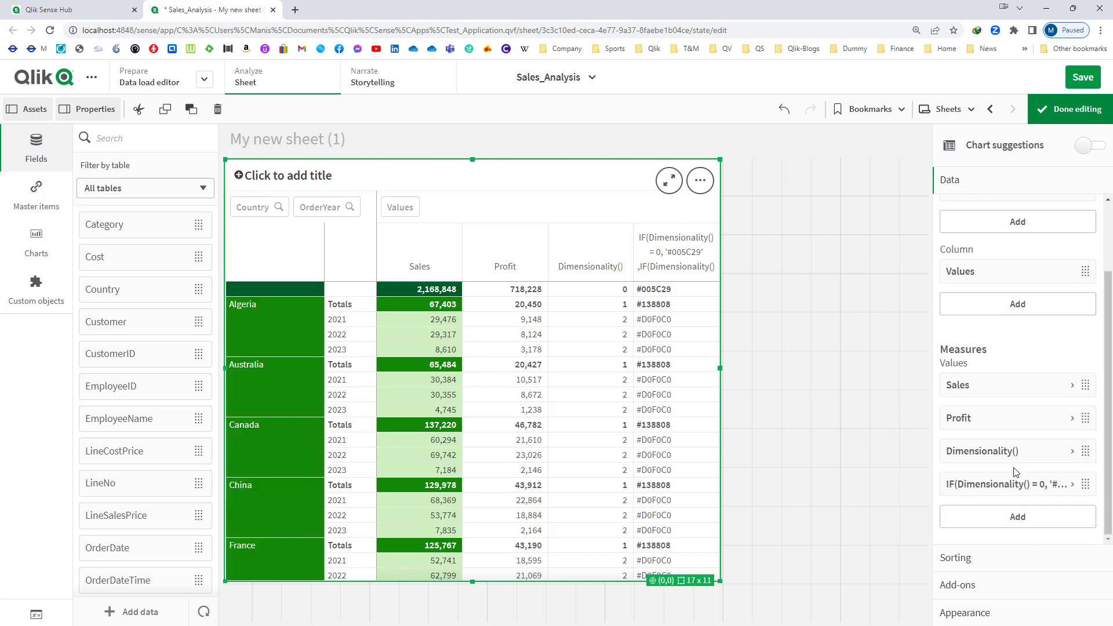
{"action": "scroll", "coordinate": [1014, 299], "scroll_direction": "up", "scroll_amount": 2}
{"action": "left_click", "coordinate": [1014, 280]}
{"action": "scroll", "coordinate": [1015, 376], "scroll_direction": "down", "scroll_amount": 2}
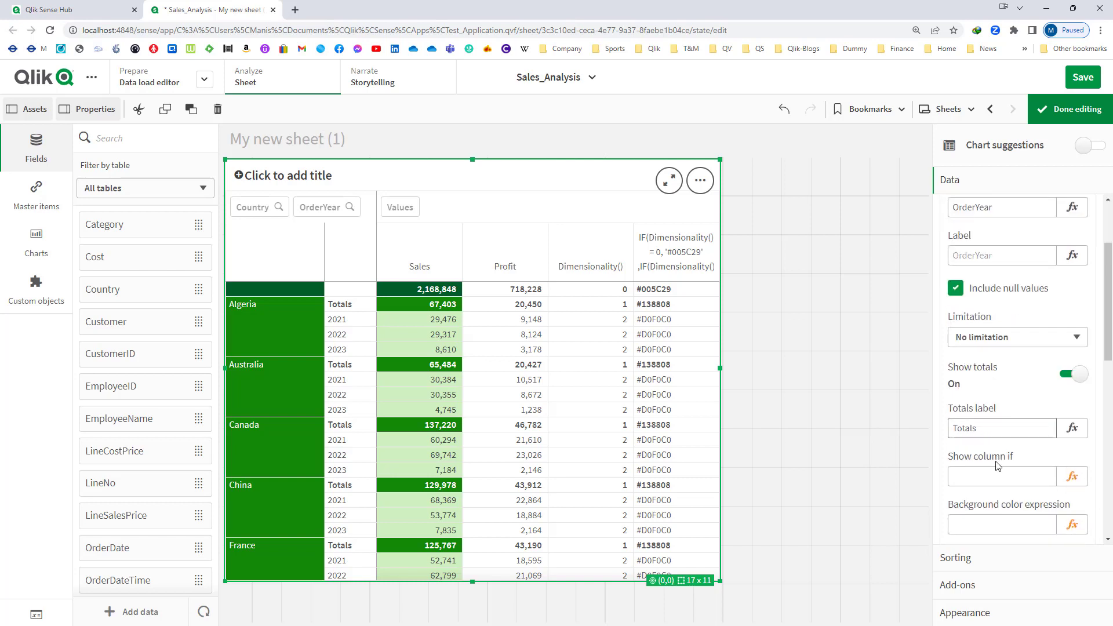
{"action": "left_click", "coordinate": [984, 523]}
{"action": "key", "text": "ctrl+v"}
{"action": "key", "text": "Tab"}
- Apply $(vColoursByDimensionality) as the Profit measure's background color expression
{"action": "scroll", "coordinate": [1030, 463], "scroll_direction": "down", "scroll_amount": 8}
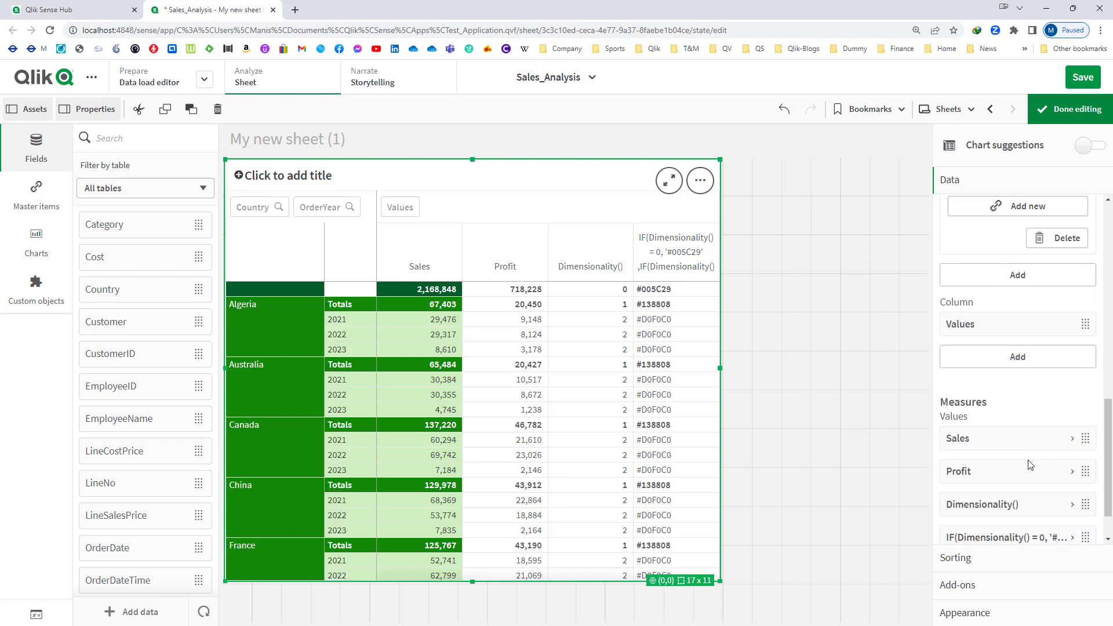
{"action": "left_click", "coordinate": [989, 418]}
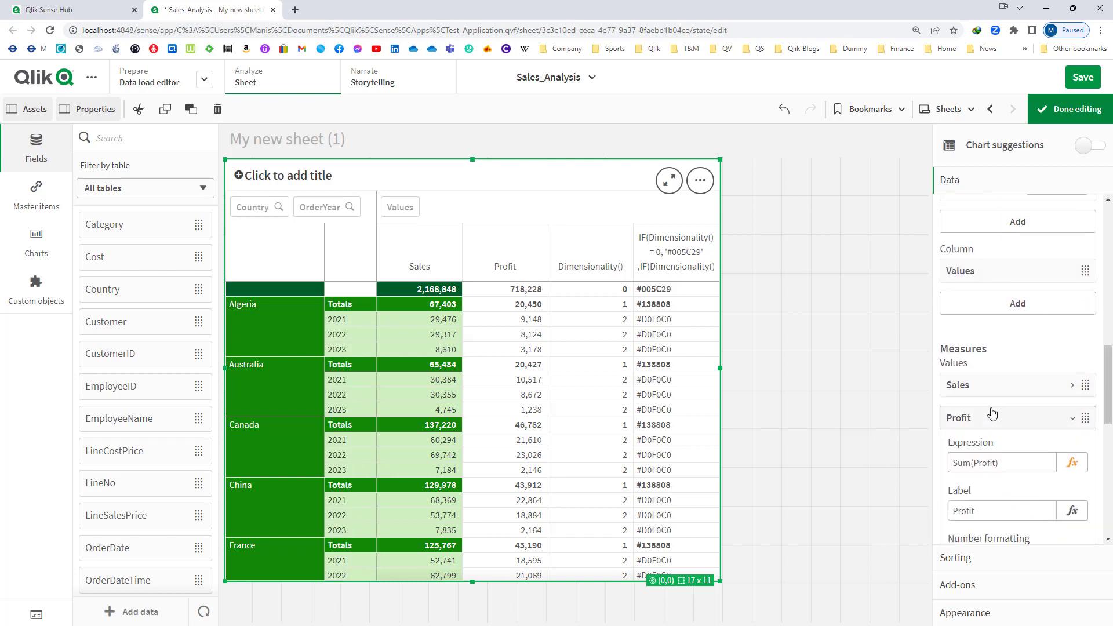
{"action": "scroll", "coordinate": [992, 416], "scroll_direction": "down", "scroll_amount": 5}
{"action": "left_click", "coordinate": [984, 325]}
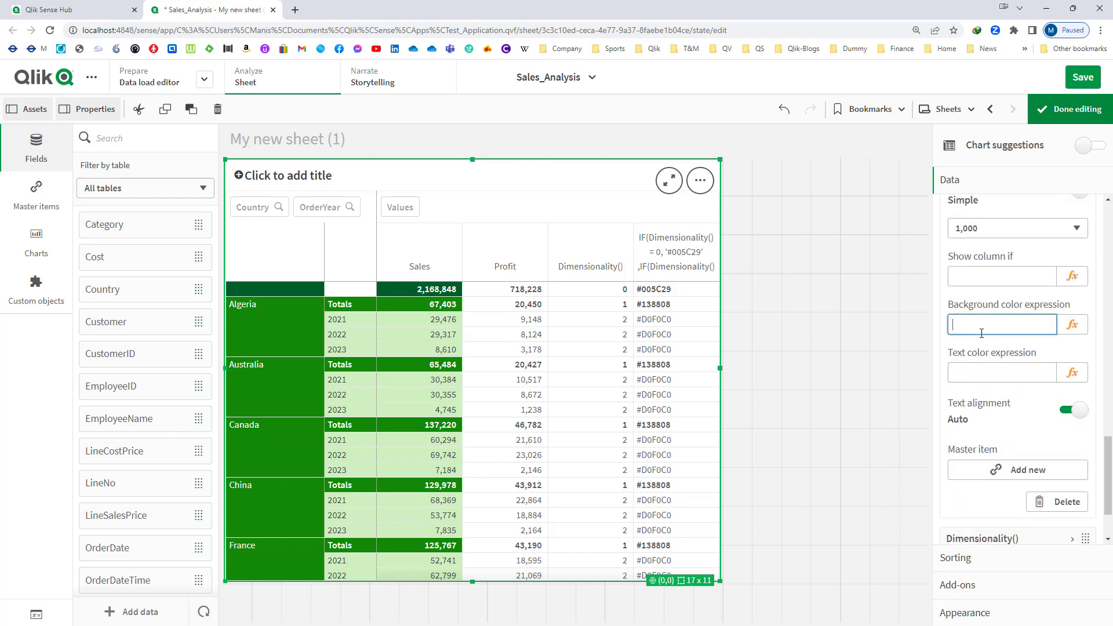
{"action": "key", "text": "ctrl+v"}
{"action": "key", "text": "Tab"}
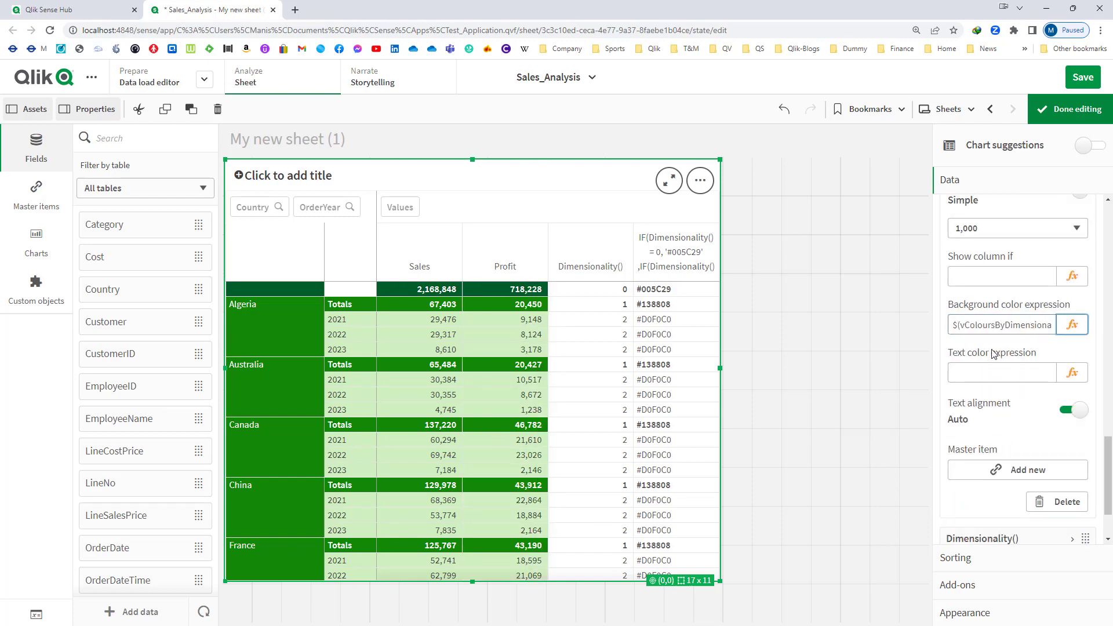
- Delete the Dimensionality() and IF colour-code measures from the pivot table and finish editing the sheet
{"action": "left_click", "coordinate": [1069, 110]}
{"action": "left_click", "coordinate": [1072, 112]}
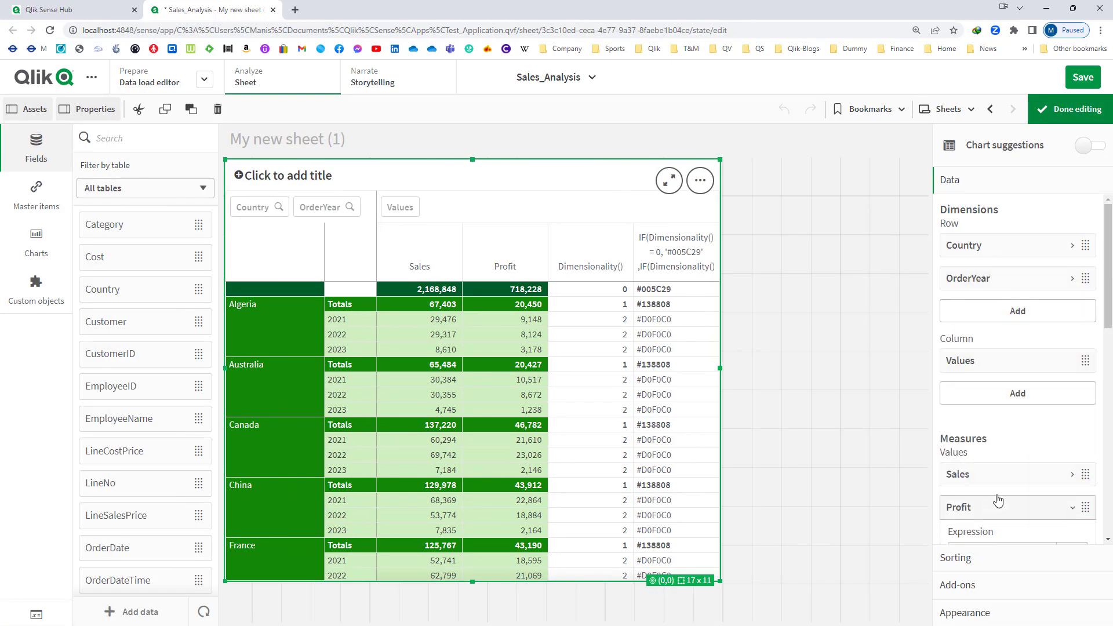
{"action": "scroll", "coordinate": [992, 290], "scroll_direction": "down", "scroll_amount": 4}
{"action": "left_click", "coordinate": [990, 277]}
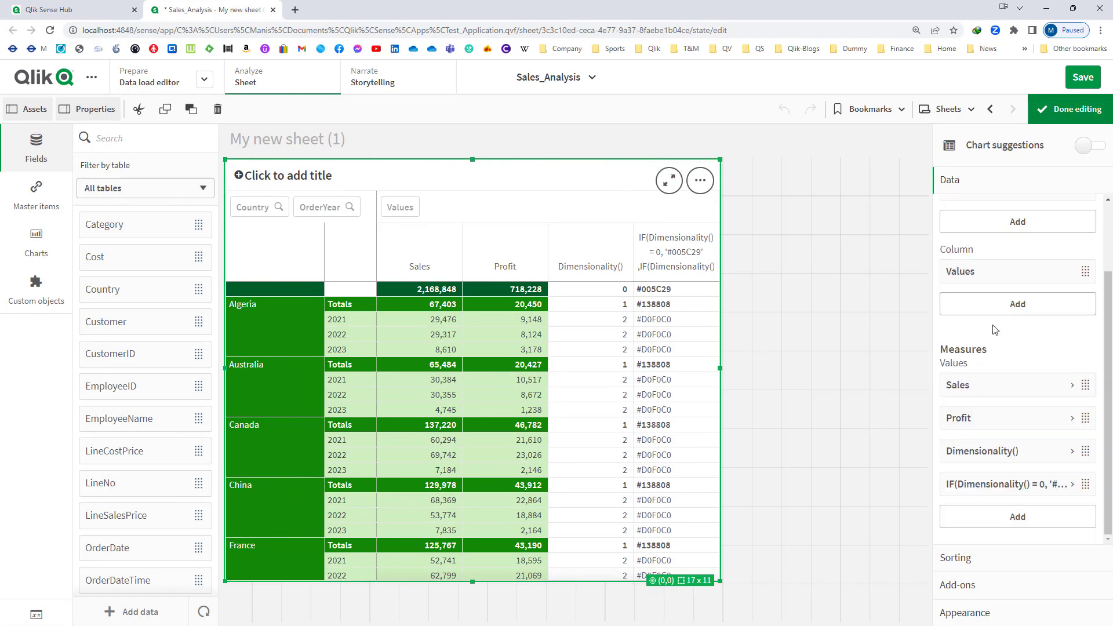
{"action": "right_click", "coordinate": [976, 461]}
{"action": "left_click", "coordinate": [965, 443]}
{"action": "right_click", "coordinate": [979, 476]}
{"action": "left_click", "coordinate": [893, 464]}
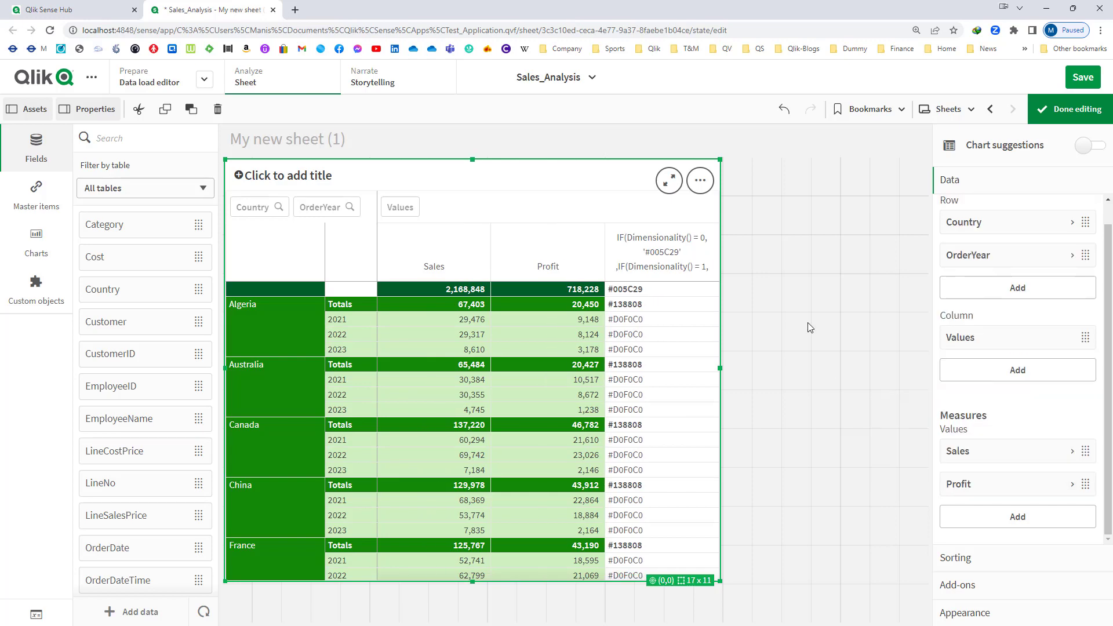
{"action": "left_click", "coordinate": [1061, 116]}
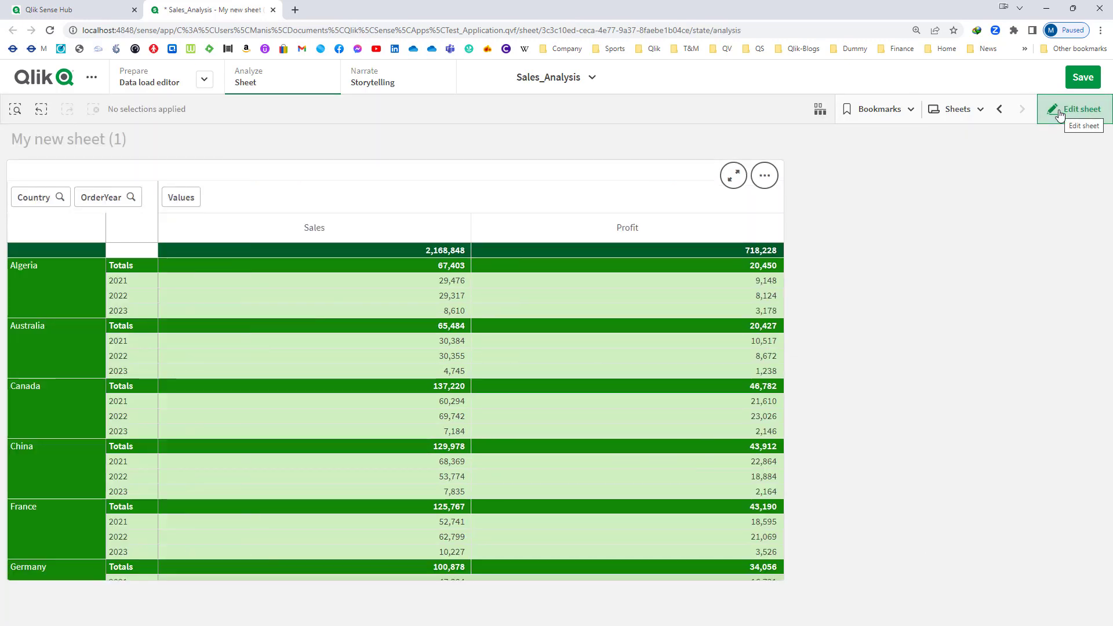